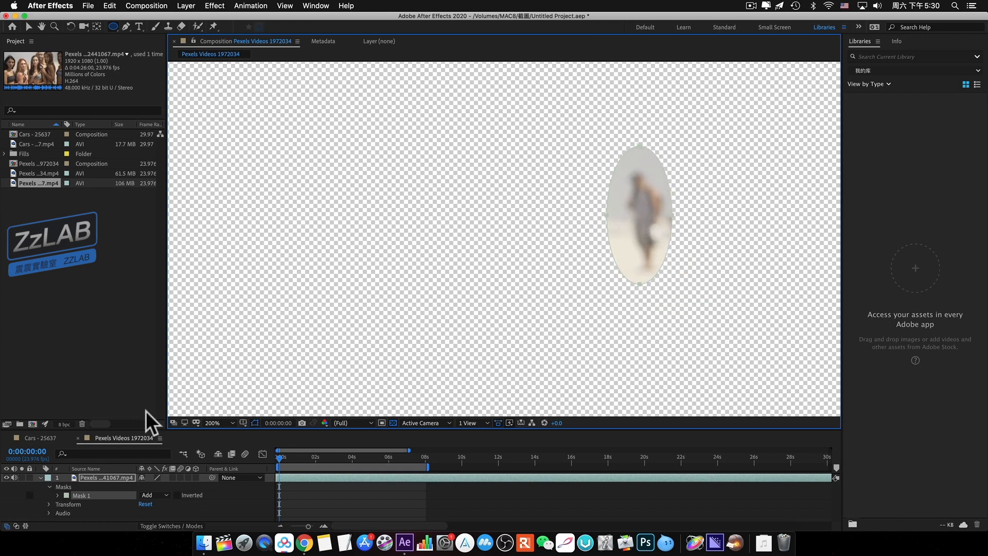
Set Mask 1's mode to None and start keyframing its Mask Path at 0:00:00:00.
click(155, 494)
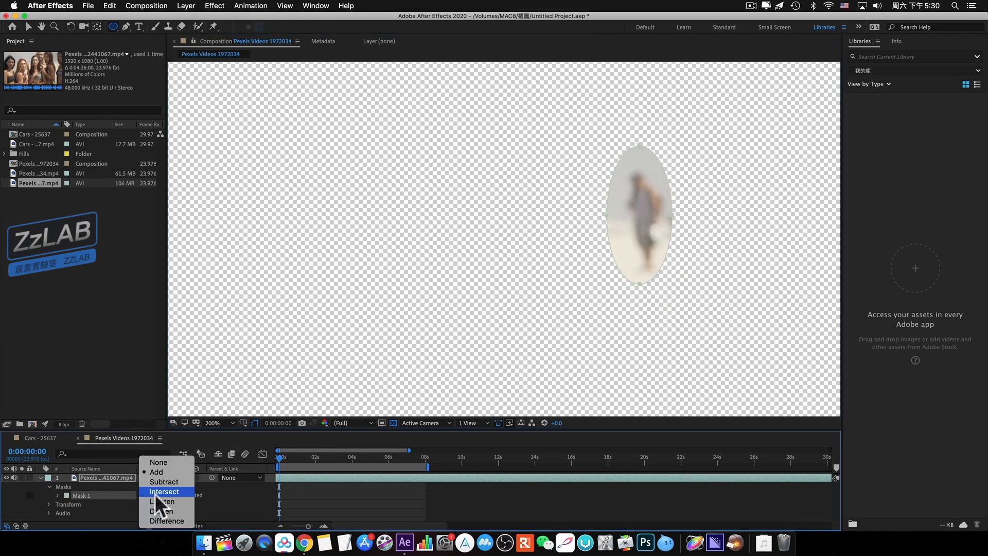
click(159, 462)
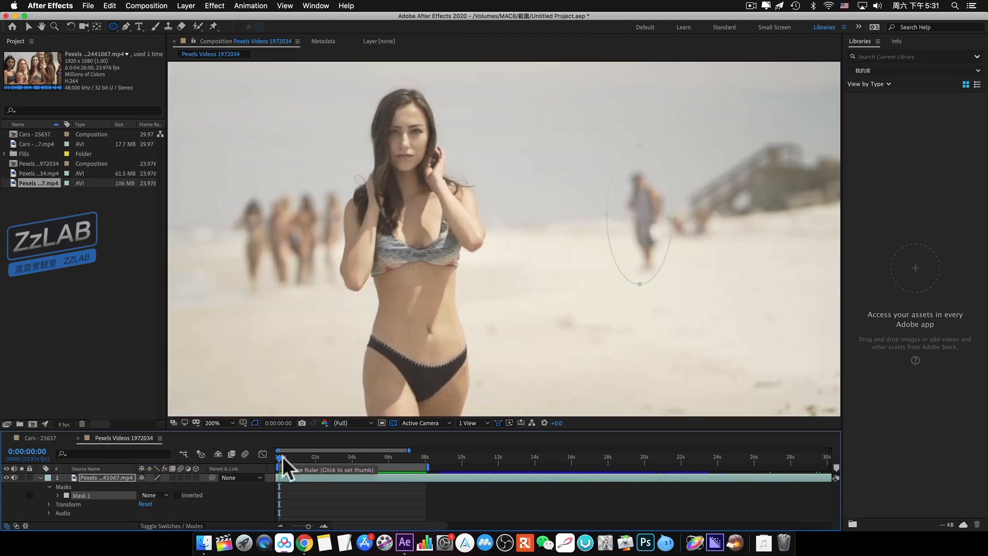
click(58, 495)
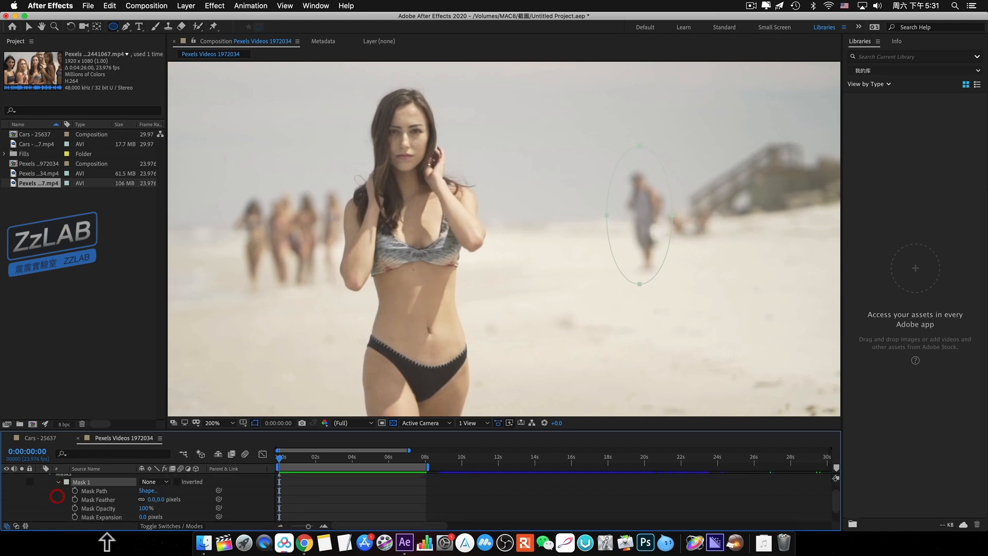
click(75, 491)
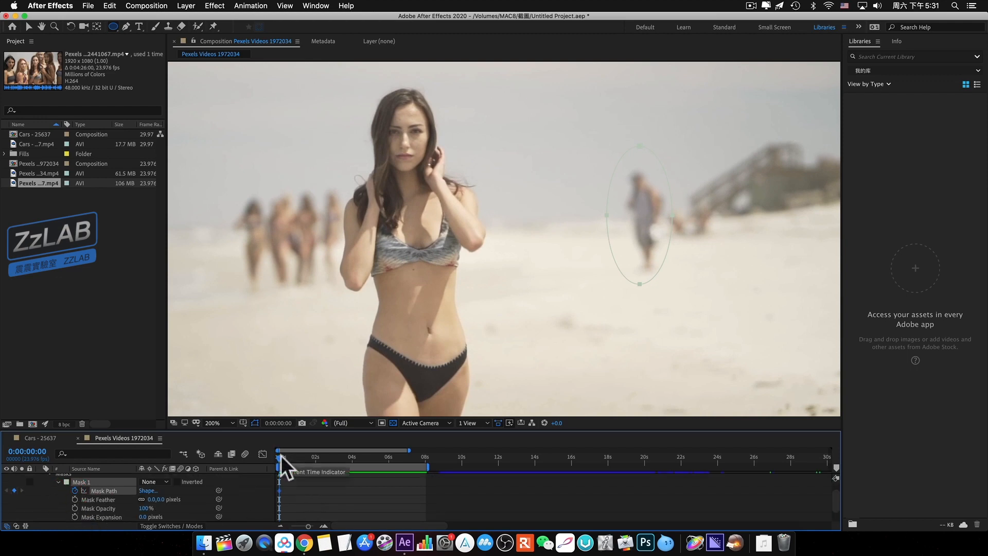
Keyframe Mask 1's path at 0:00:00:20 and 0:00:01:23, moving the ellipse to enclose the walking man in the background.
key(space)
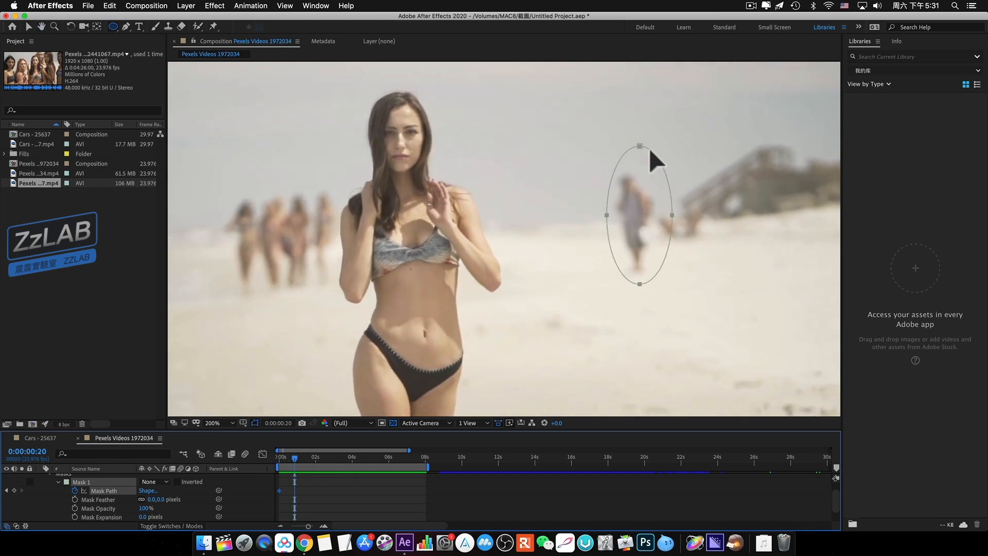
key(v)
drag(638, 148, 630, 150)
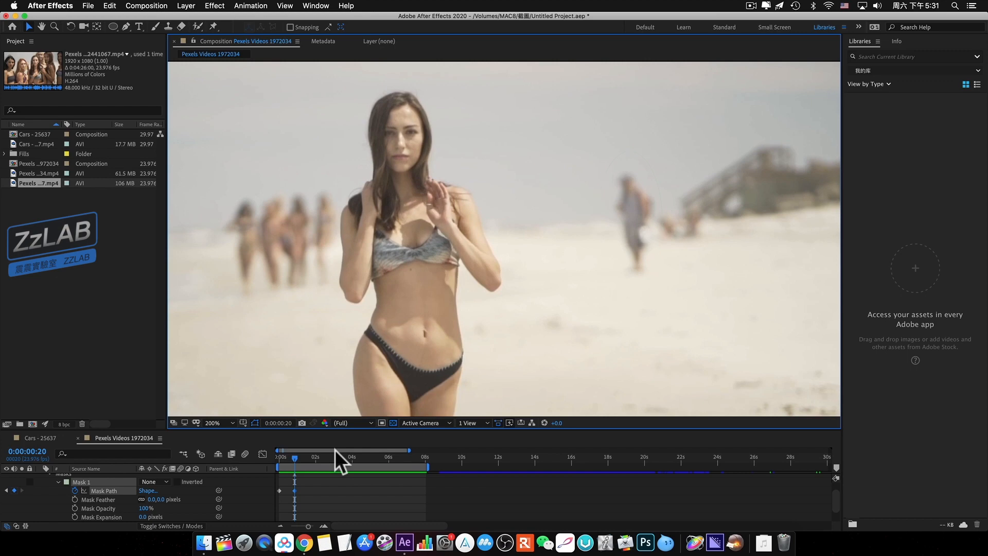
key(space)
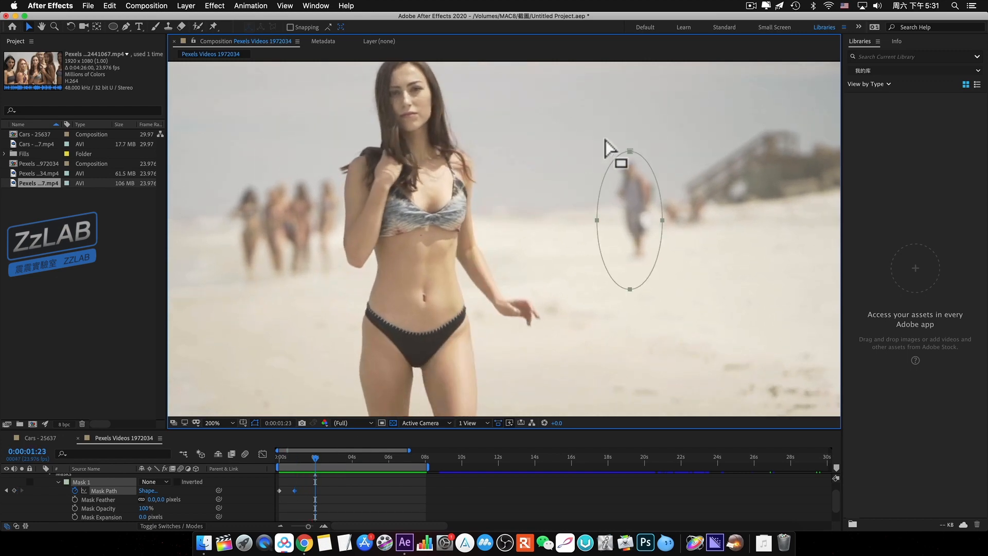
drag(627, 148, 632, 133)
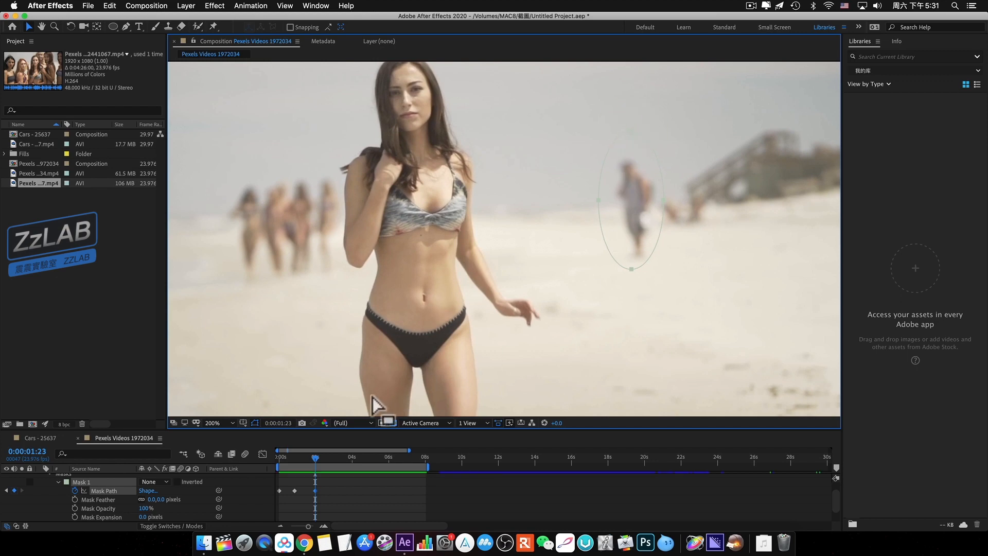
Reposition the elliptical mask around the background man at 0:00:04:02 and 0:00:03:06 to add Mask Path keyframes.
key(space)
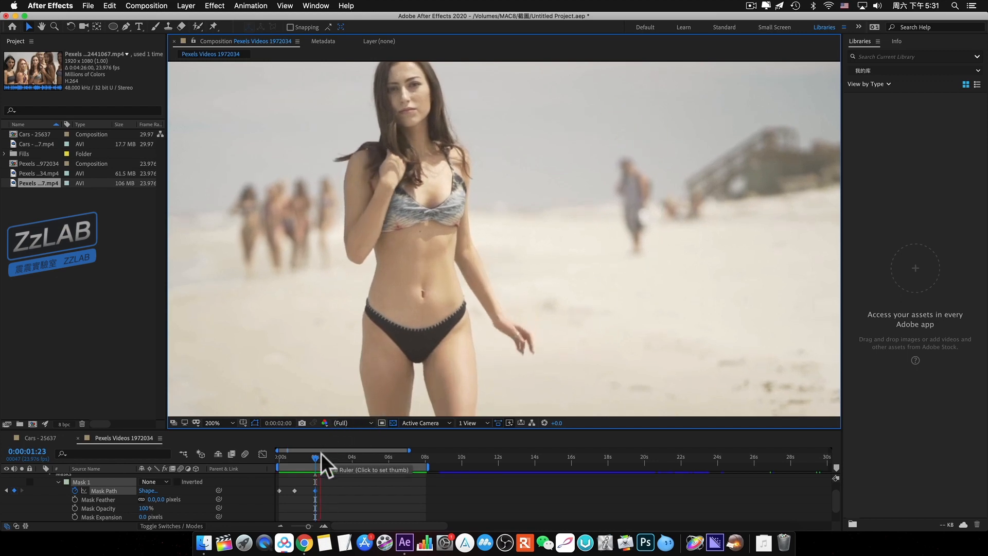
key(space)
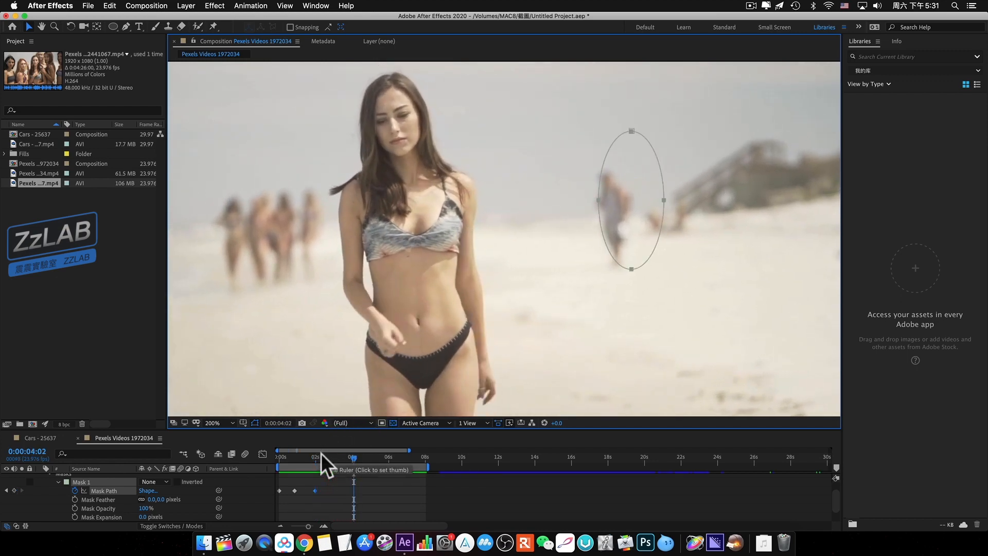
drag(632, 133, 613, 148)
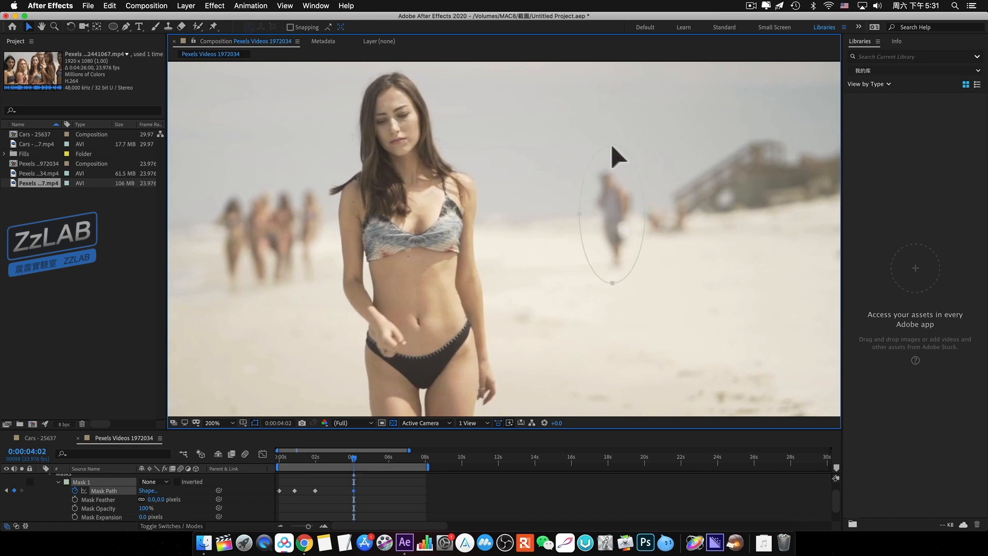
drag(352, 459, 337, 460)
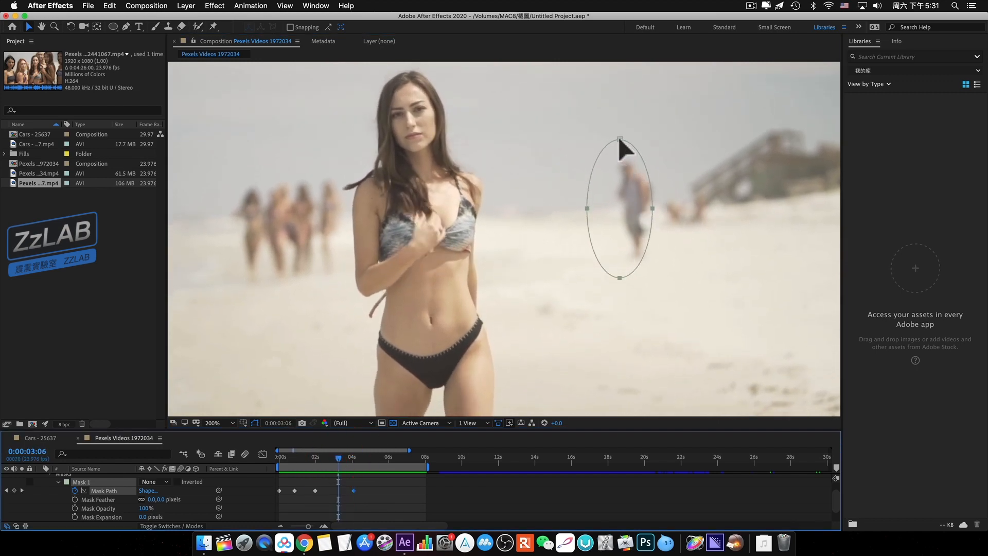
drag(620, 139, 631, 132)
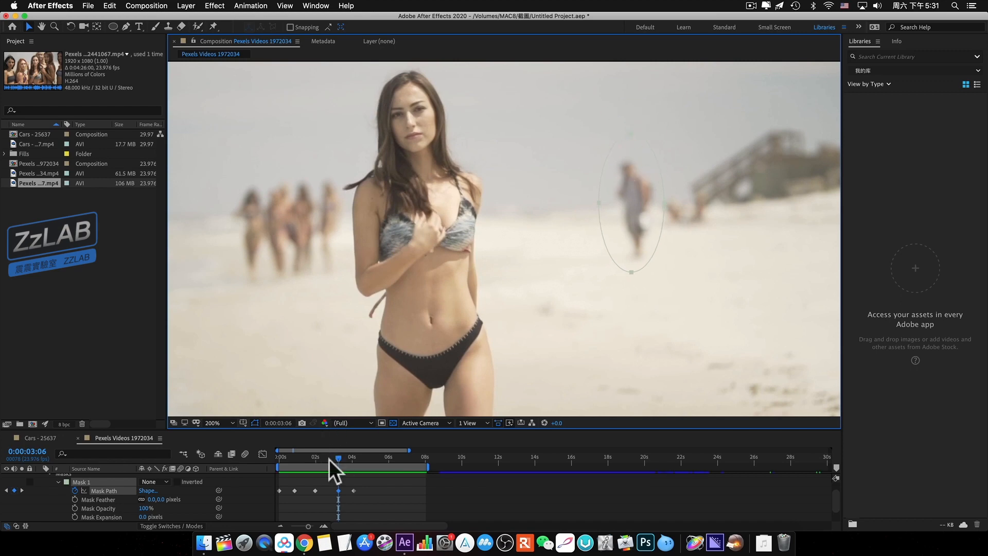
Move the ellipse down over the background man at 0:00:05:05 and back up at 0:00:06:14, keyframing both positions.
drag(337, 461, 361, 465)
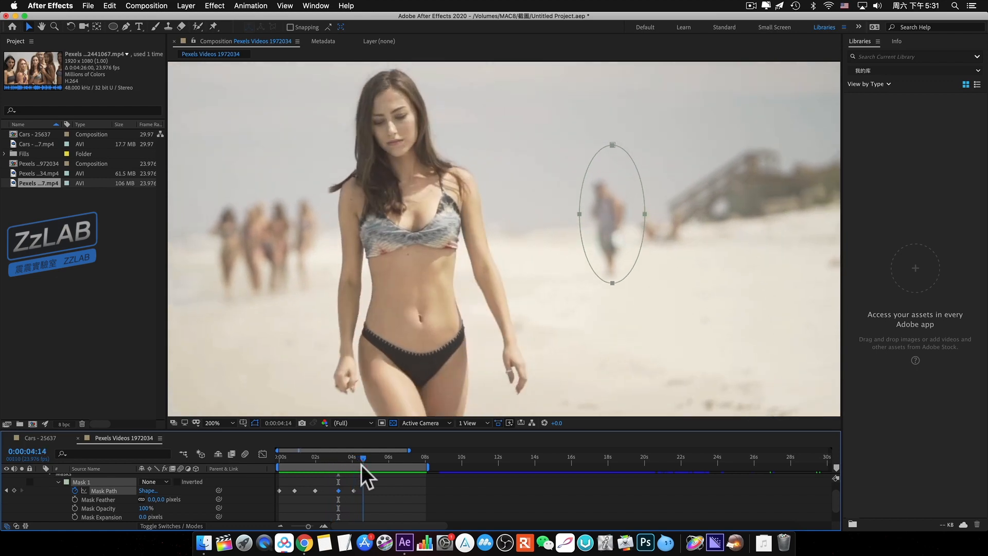
key(space)
key(space)
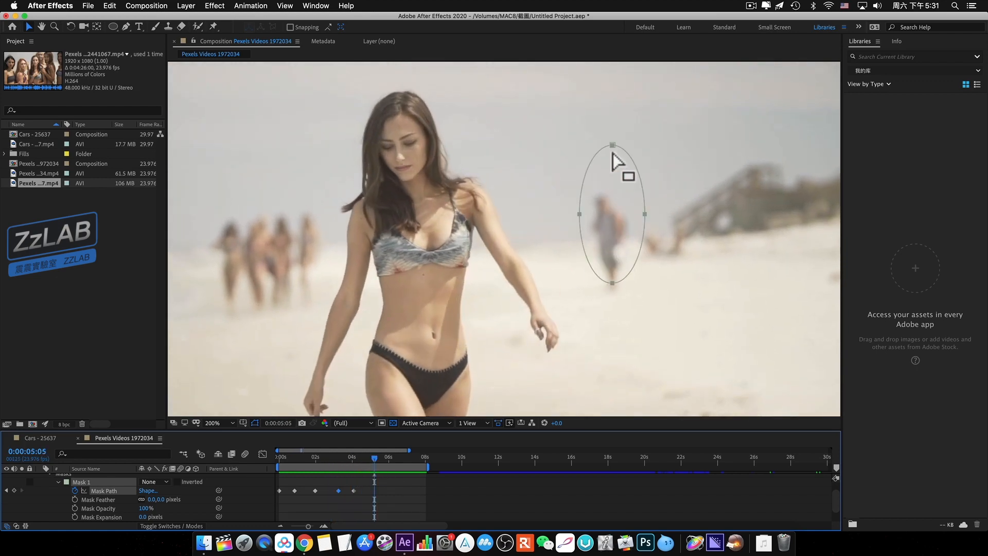
click(616, 170)
drag(615, 170, 607, 164)
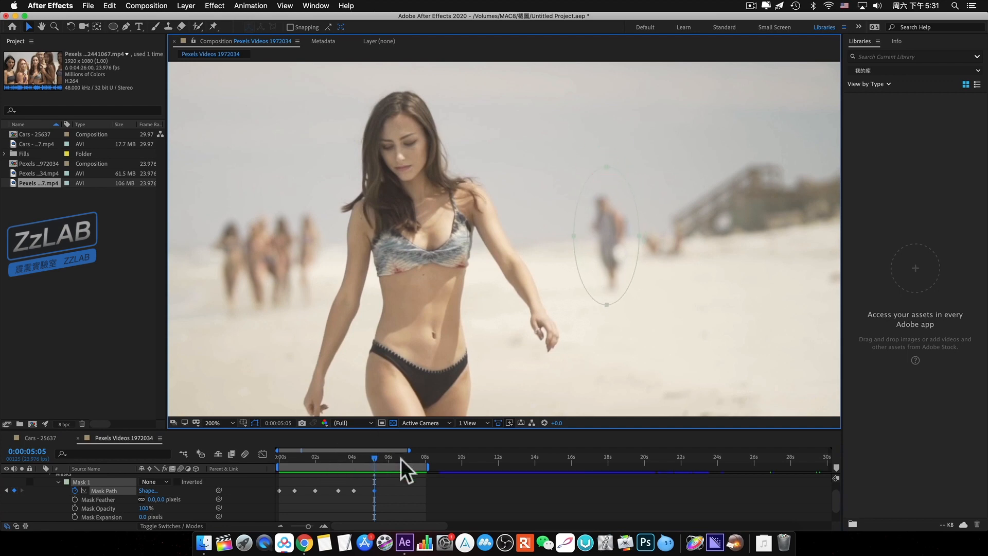
key(space)
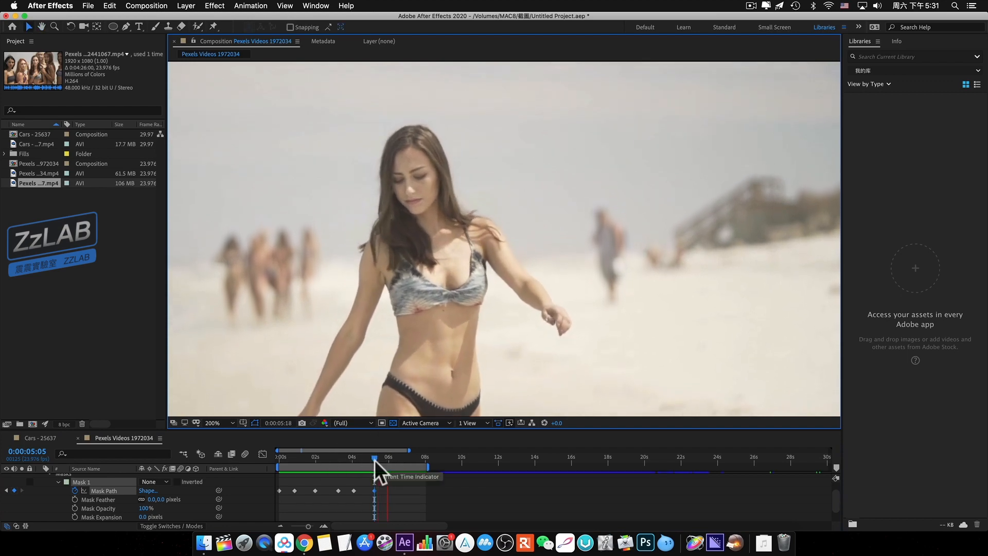
key(space)
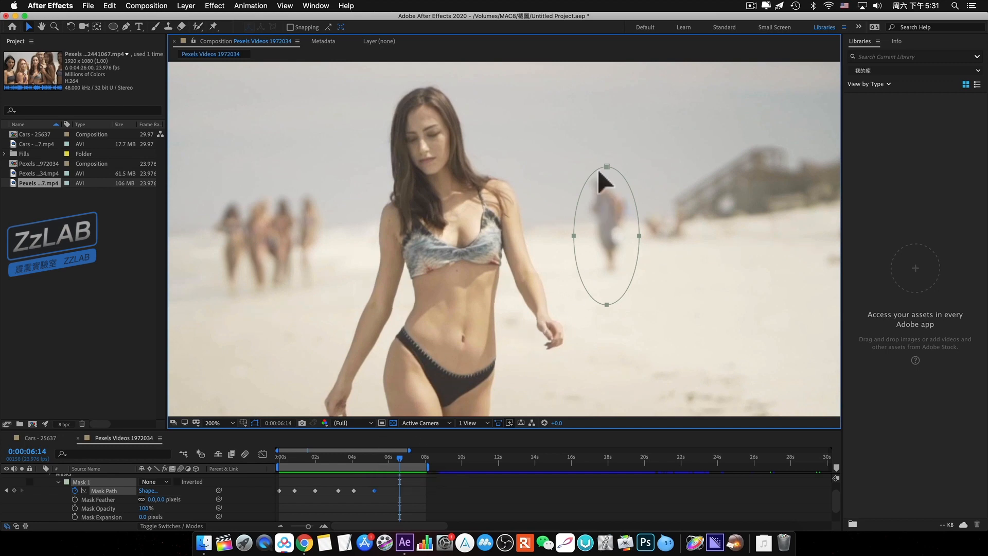
drag(607, 165, 607, 147)
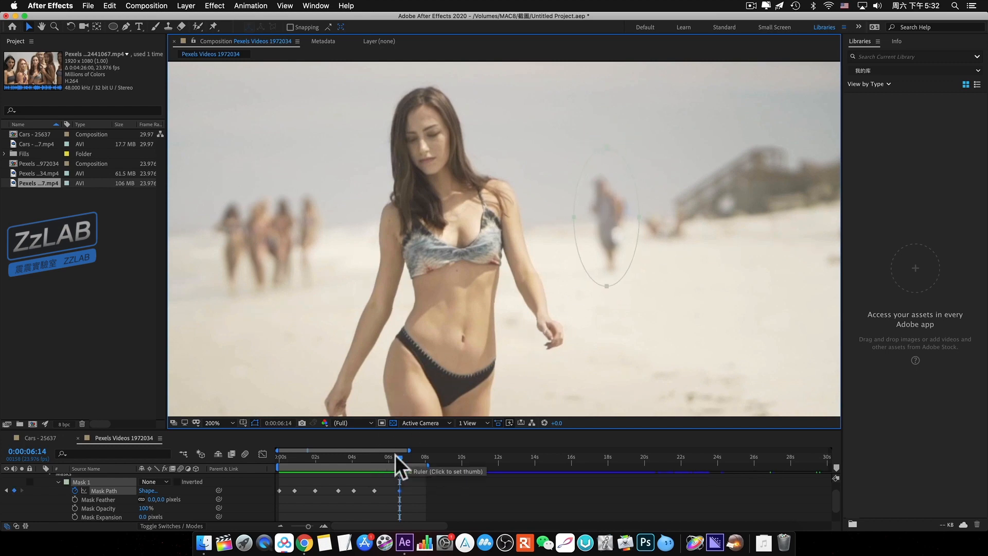
Play back the tracking, then lower the mask slightly at 0:00:00:15 to add a corrective Mask Path keyframe.
key(space)
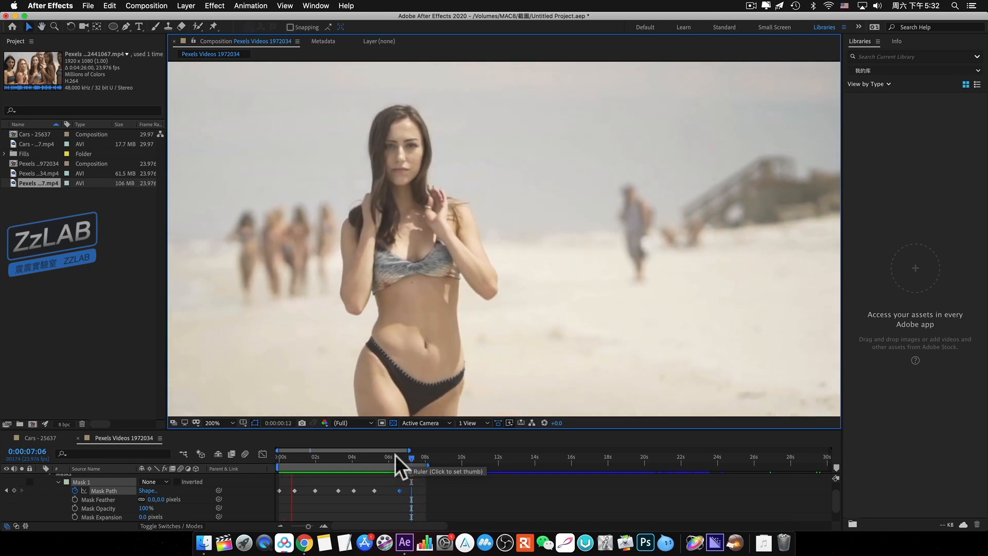
key(space)
drag(389, 456, 290, 462)
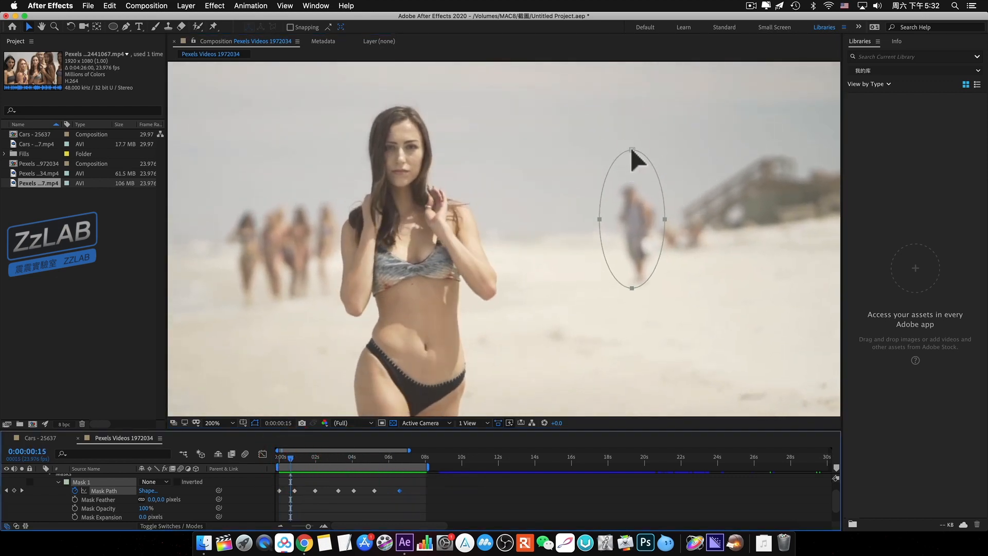
drag(632, 150, 635, 160)
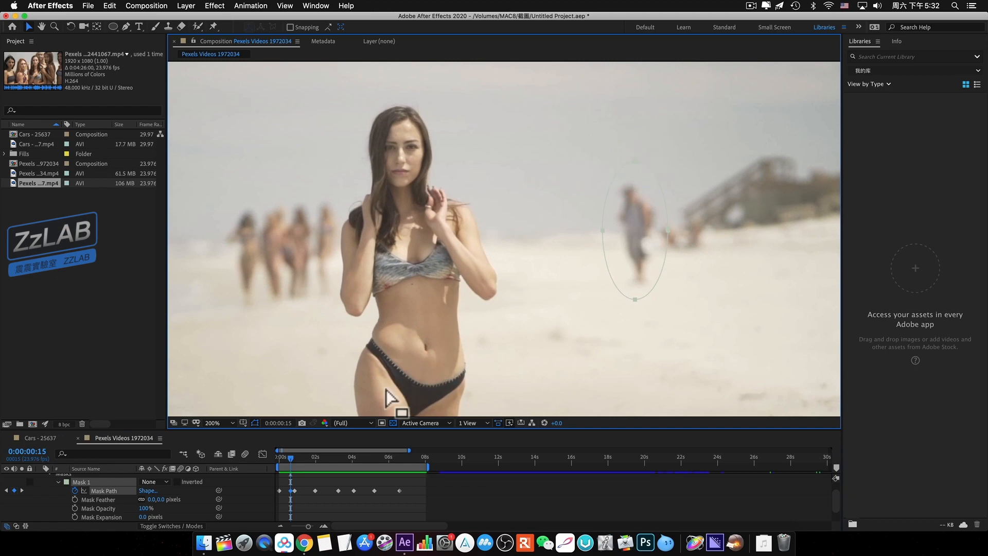
Lower the mask around the background man at 0:00:05:20 and 0:00:06:05, adding corrective path keyframes.
drag(287, 456, 384, 465)
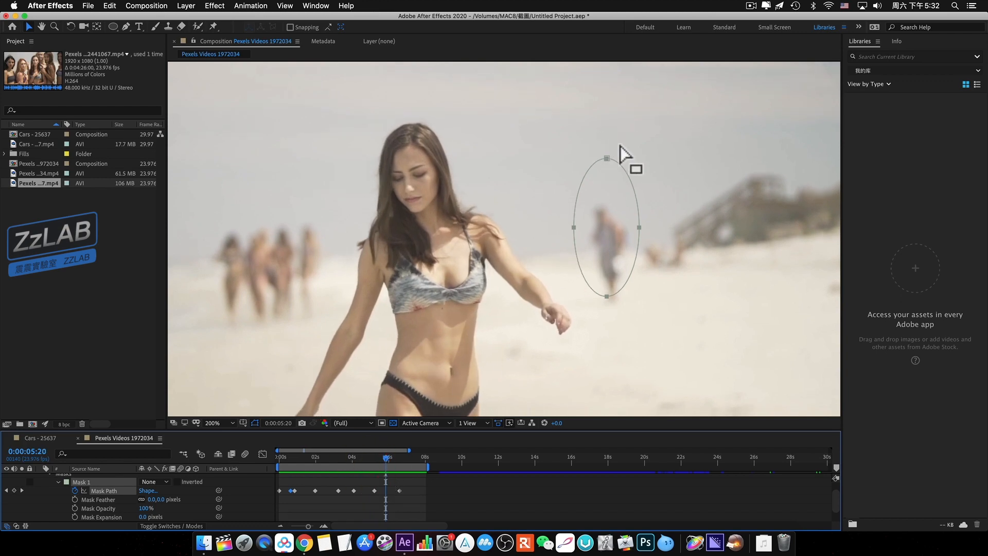
drag(607, 159, 608, 177)
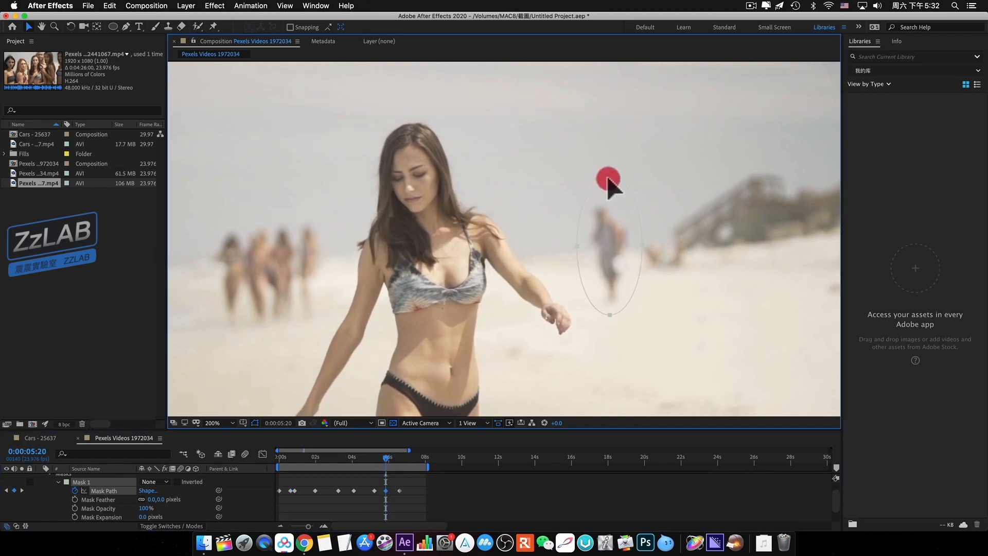
click(383, 459)
drag(382, 458, 390, 461)
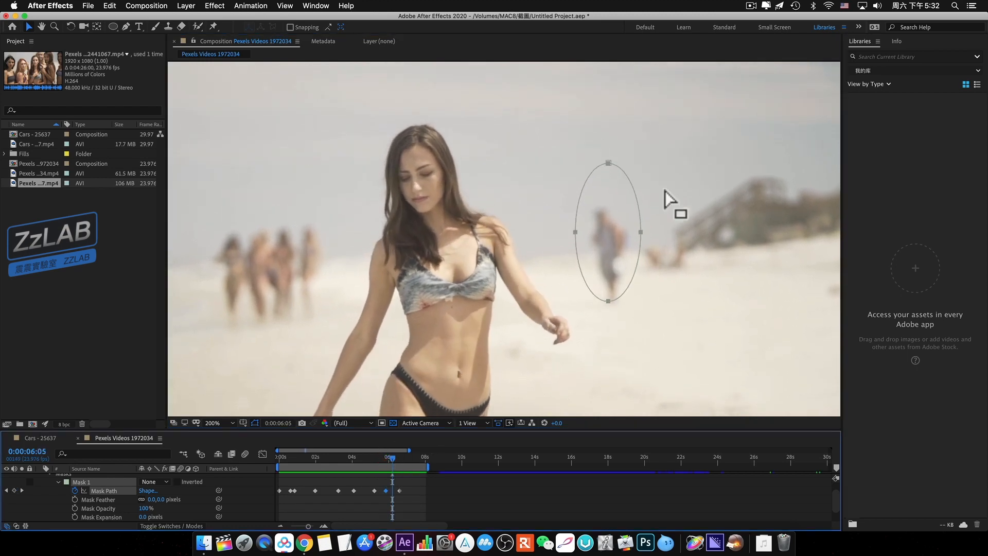
drag(607, 163, 608, 178)
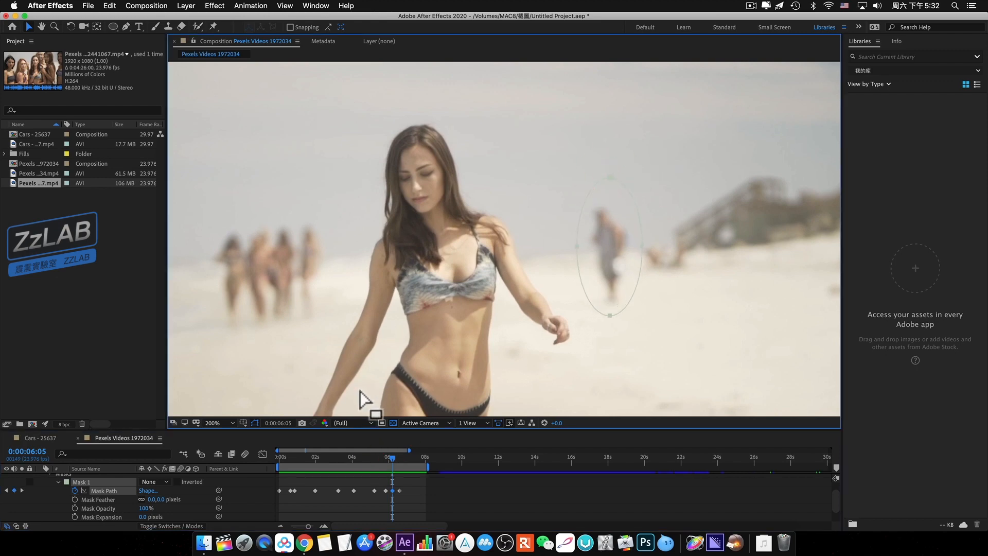
Add Mask Path keyframes at 0:00:07:00, with the ellipse raised, and at 0:00:07:10, with it lowered over the man.
drag(397, 456, 407, 459)
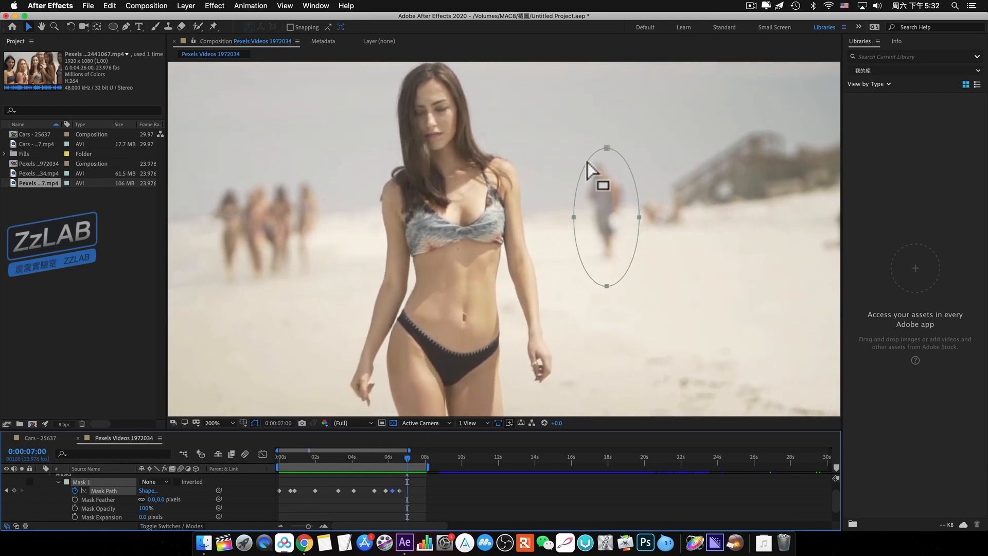
drag(606, 145, 604, 135)
drag(410, 459, 415, 458)
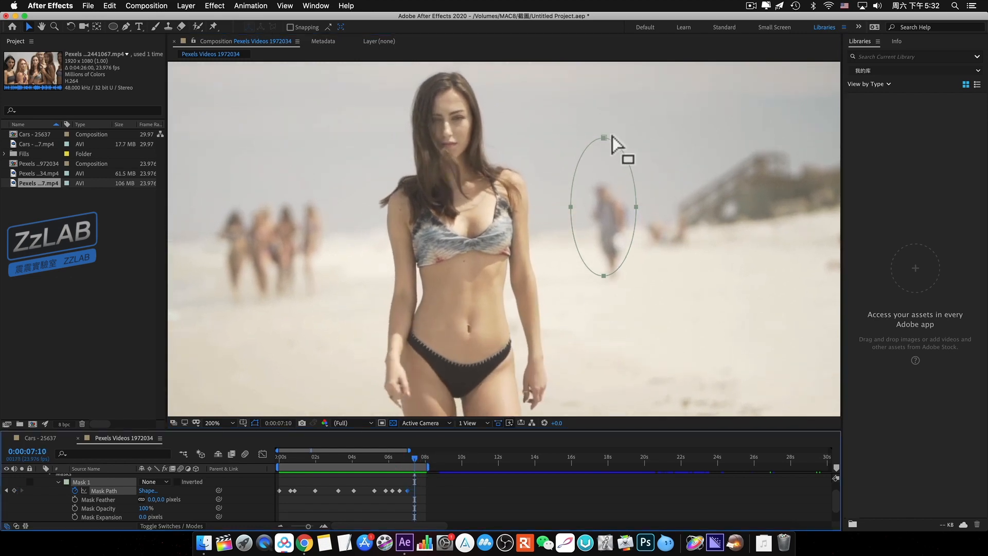
drag(605, 140, 613, 161)
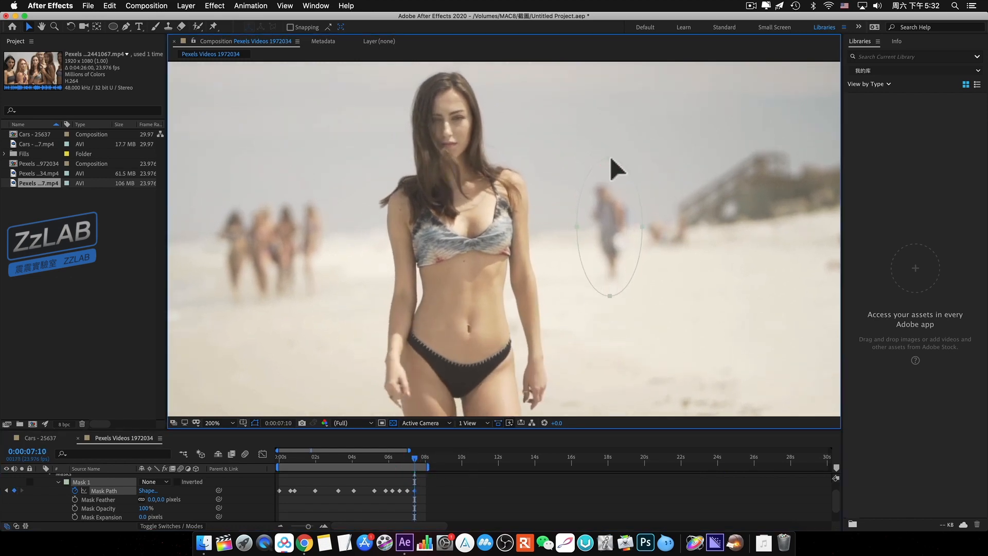
Recentre the mask on the background man at 0:00:08:01 and lower it at 0:00:03:10, keyframing both positions.
drag(414, 456, 425, 459)
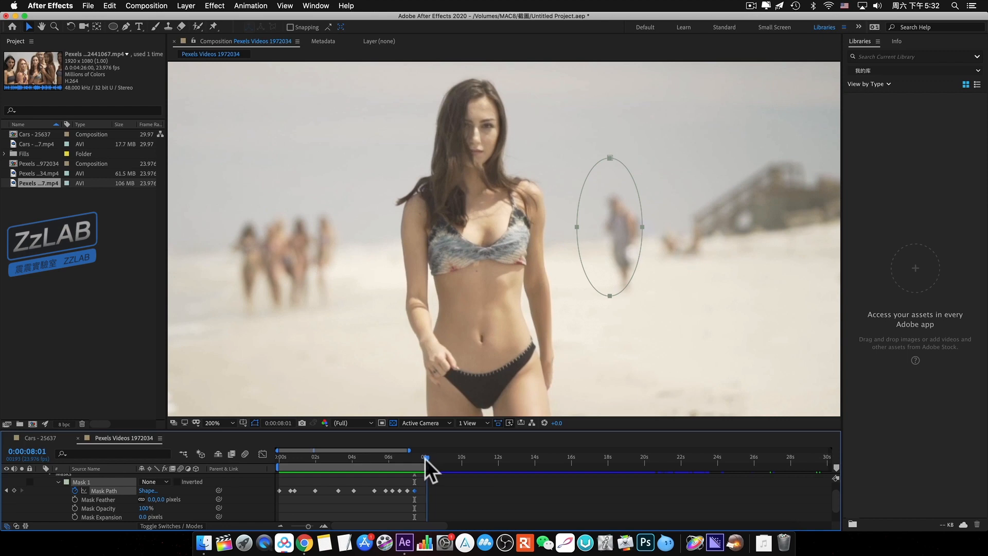
click(609, 157)
drag(609, 157, 618, 163)
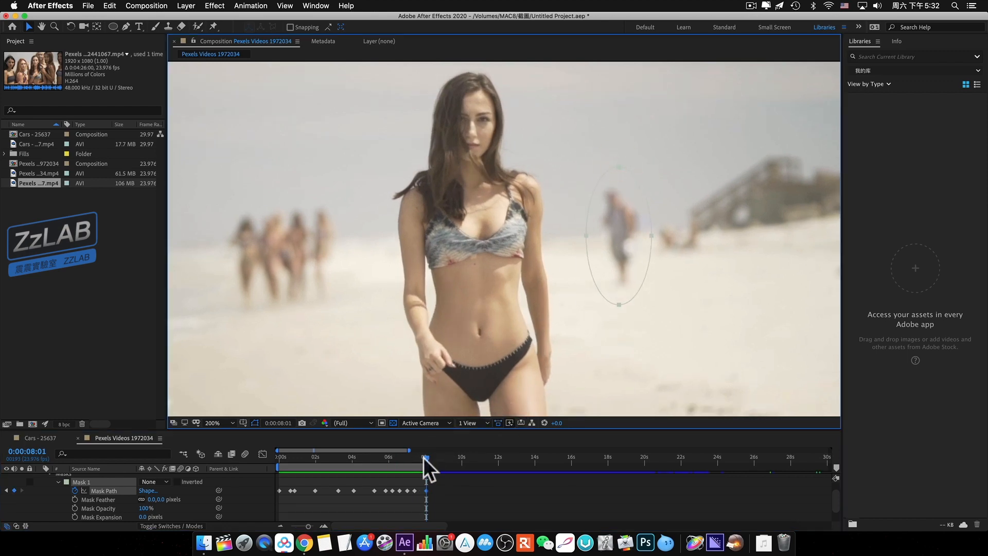
drag(424, 458, 340, 467)
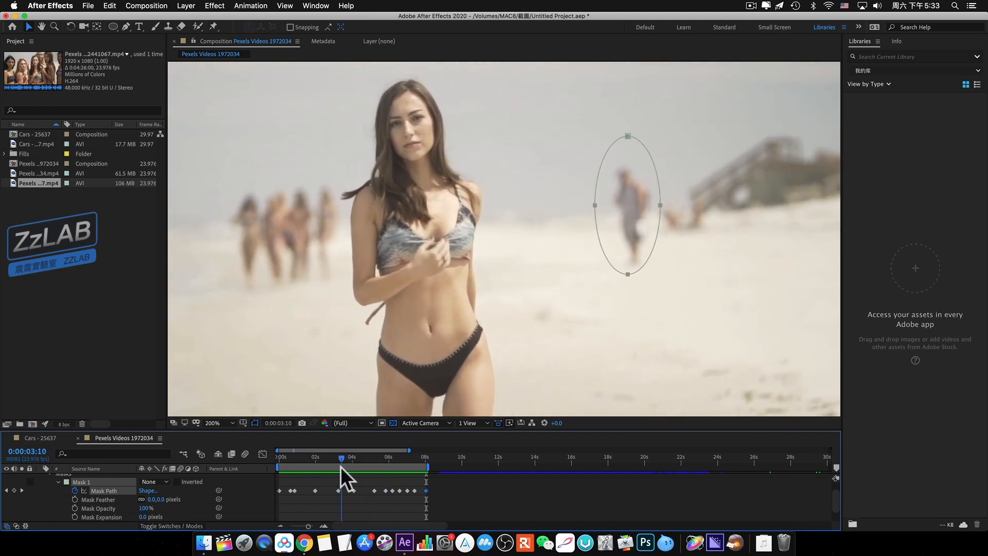
drag(628, 137, 630, 155)
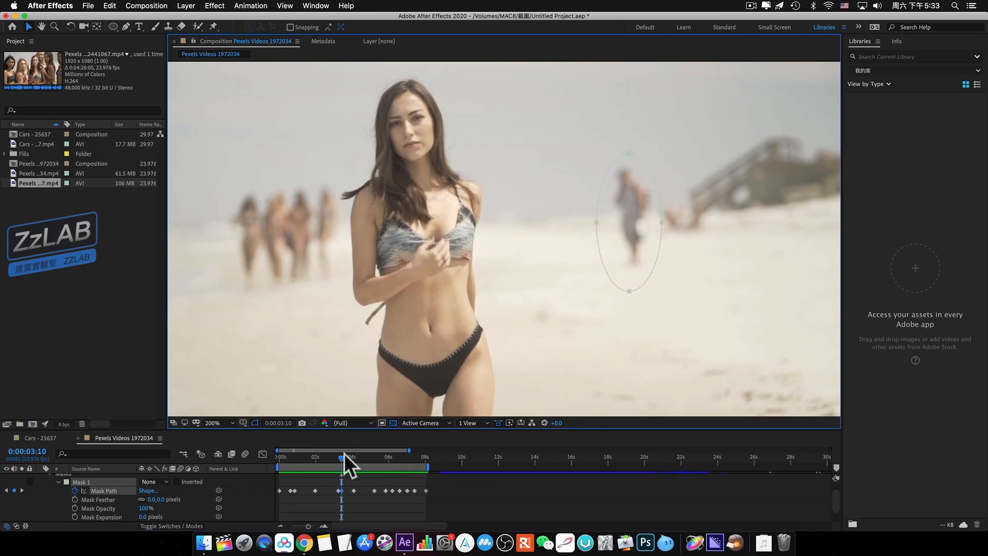
Check the tracked mask through to 0:00:08:00 and set Mask 1's mode to Subtract.
drag(344, 456, 427, 467)
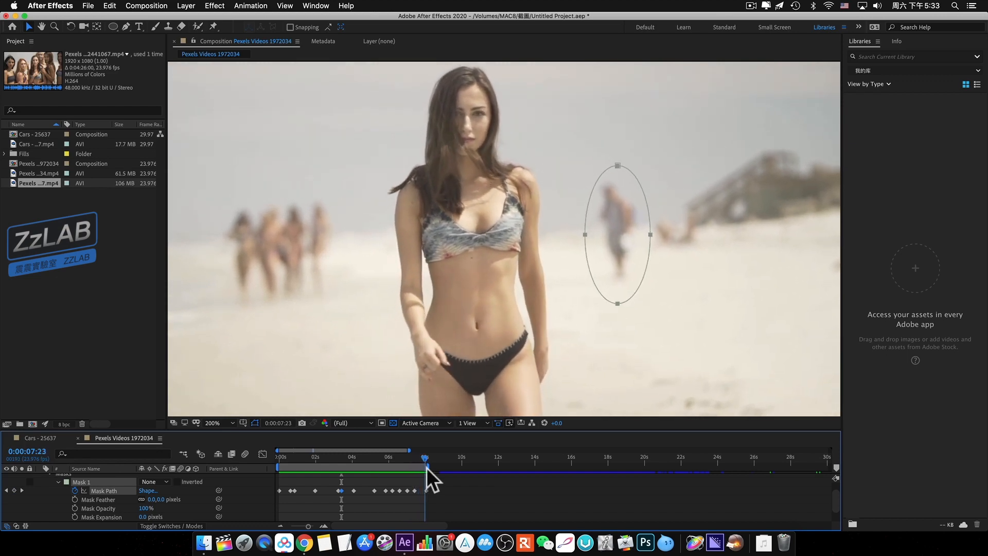
click(153, 481)
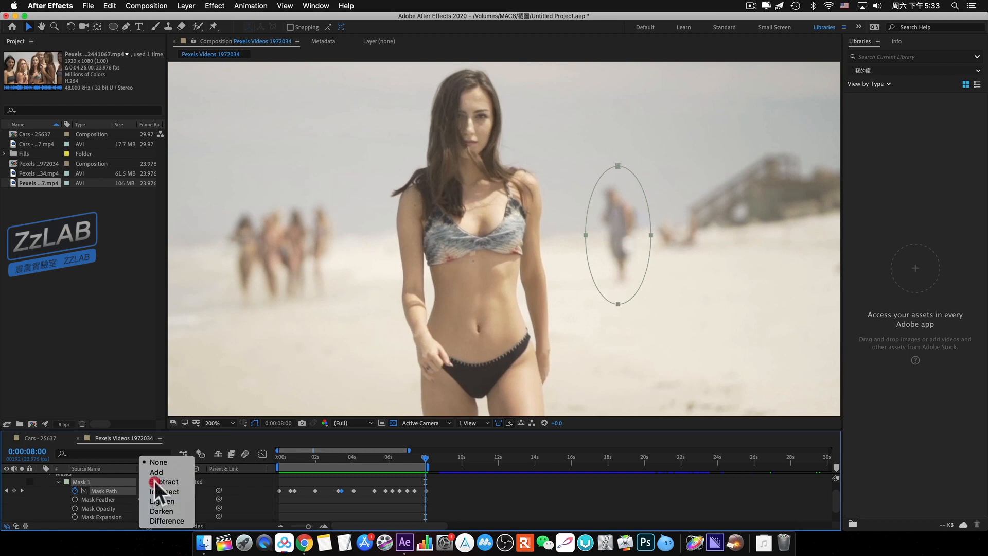
click(164, 482)
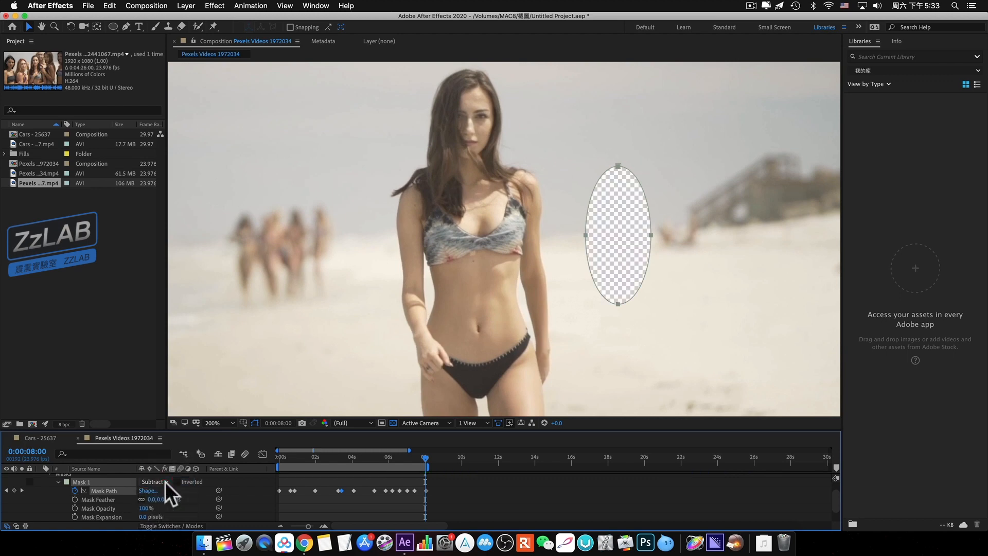
Generate a Content-Aware Fill layer for the masked hole using the Object fill method and the Work Area range.
click(315, 7)
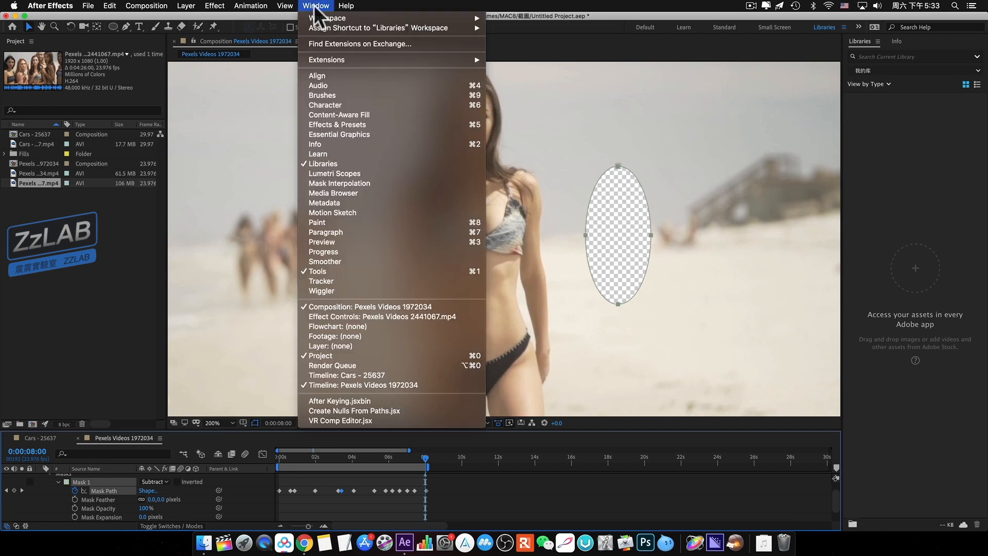
click(339, 114)
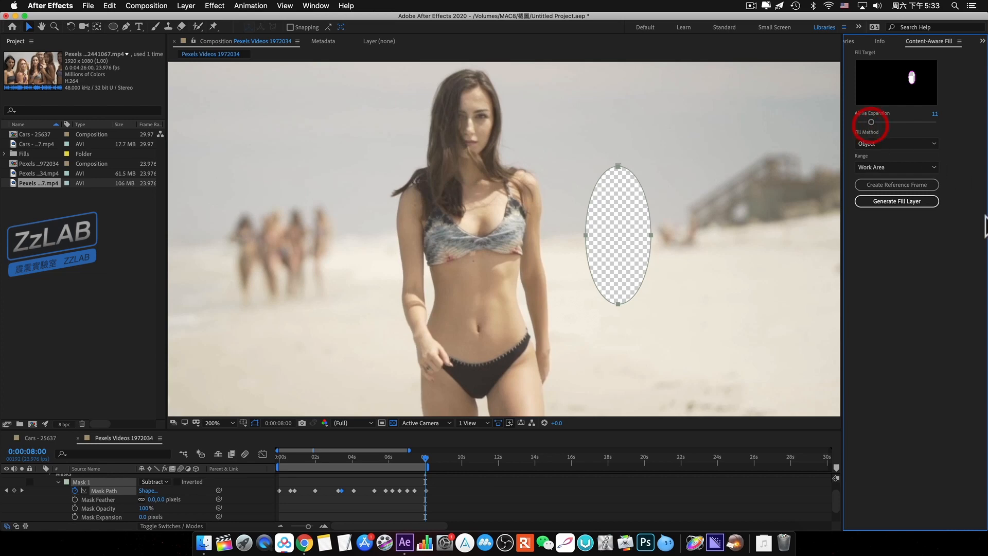
click(893, 146)
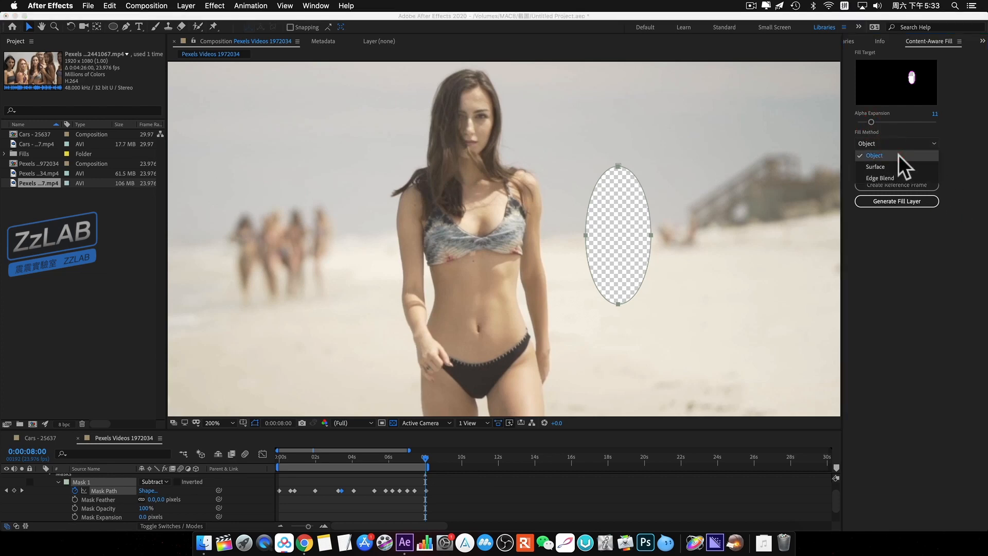
click(898, 155)
click(910, 164)
click(907, 189)
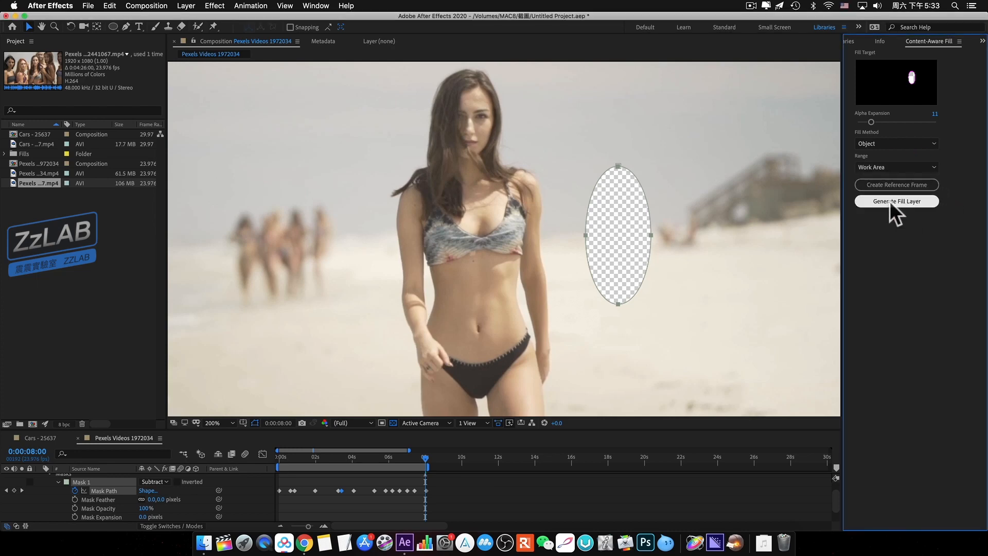
click(891, 202)
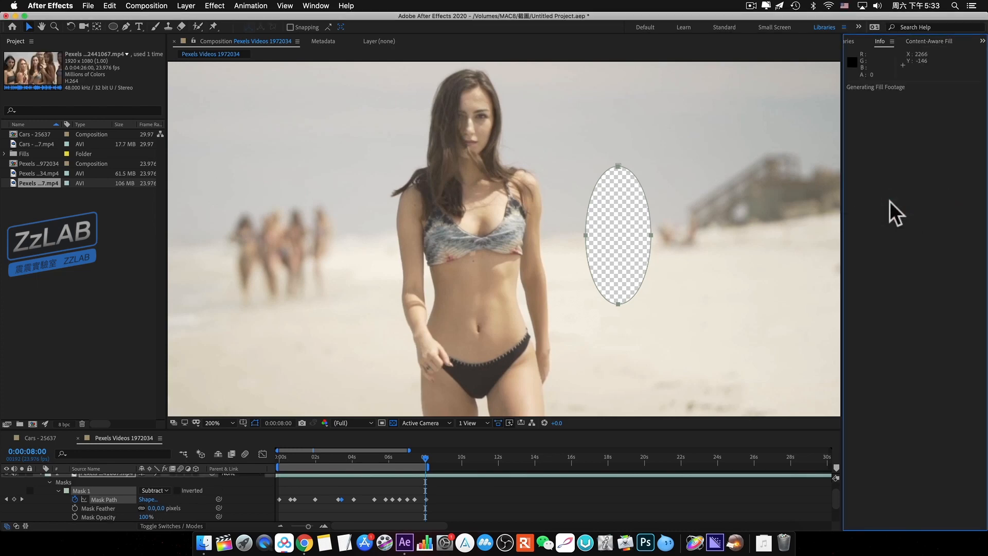
Play back the filled beach clip from 0:00:00:00 to inspect the area where the background man was removed.
click(850, 42)
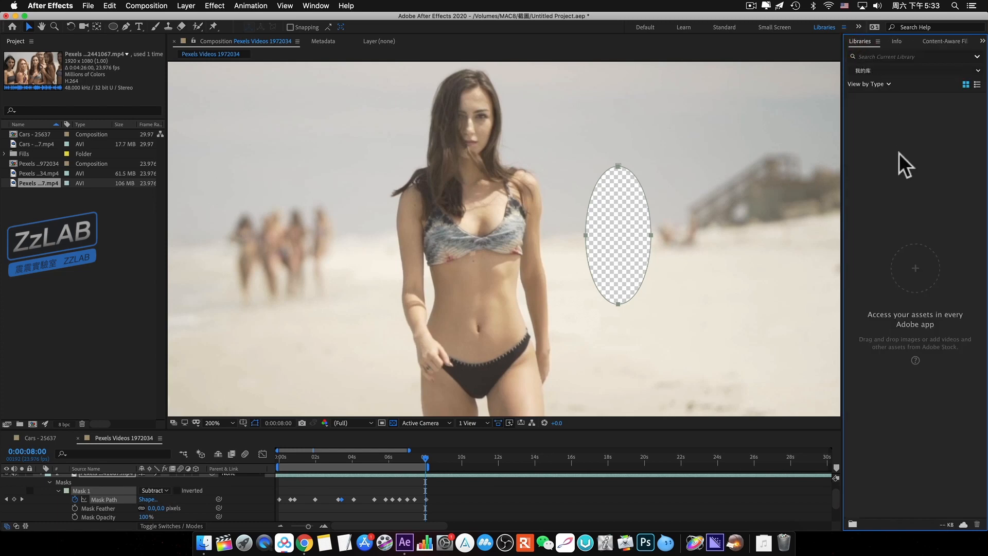
click(951, 41)
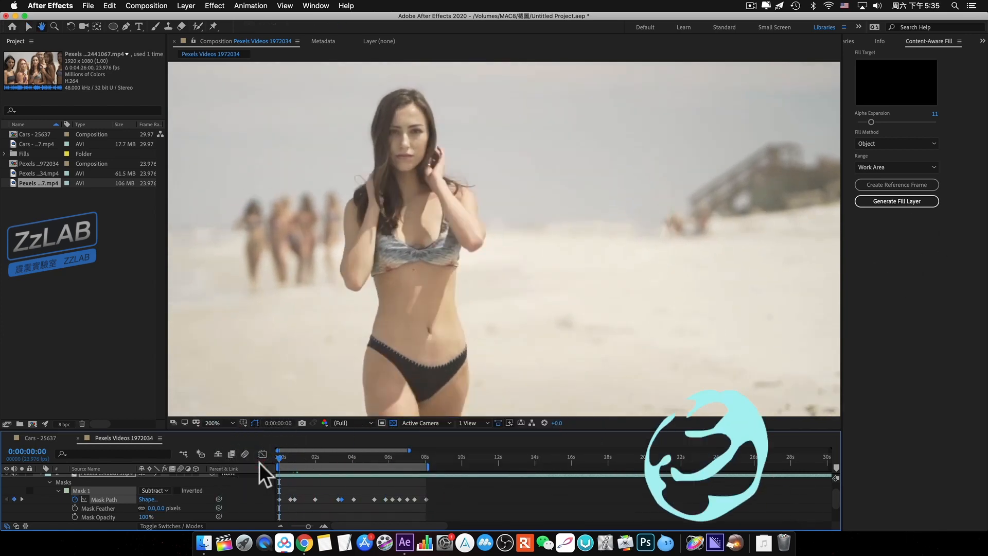
key(space)
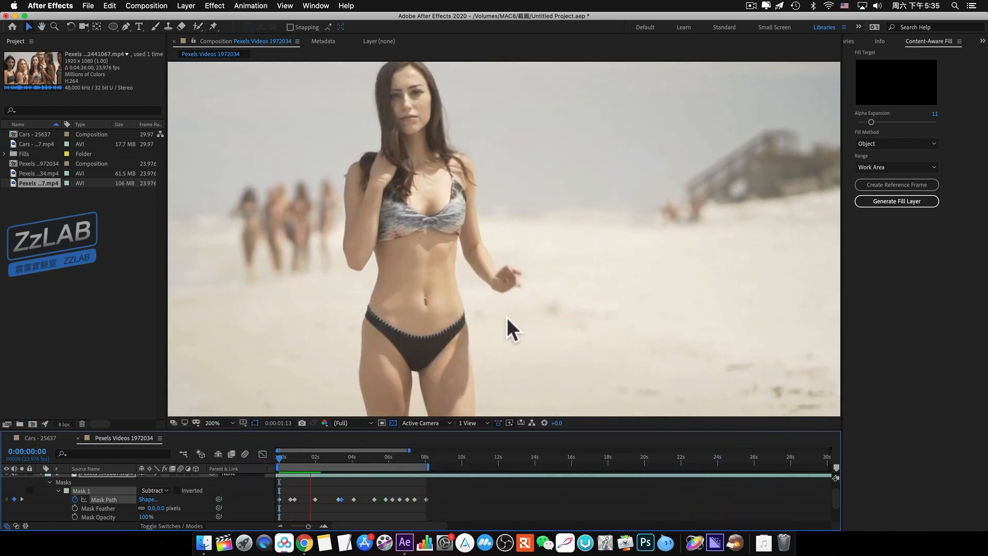
key(space)
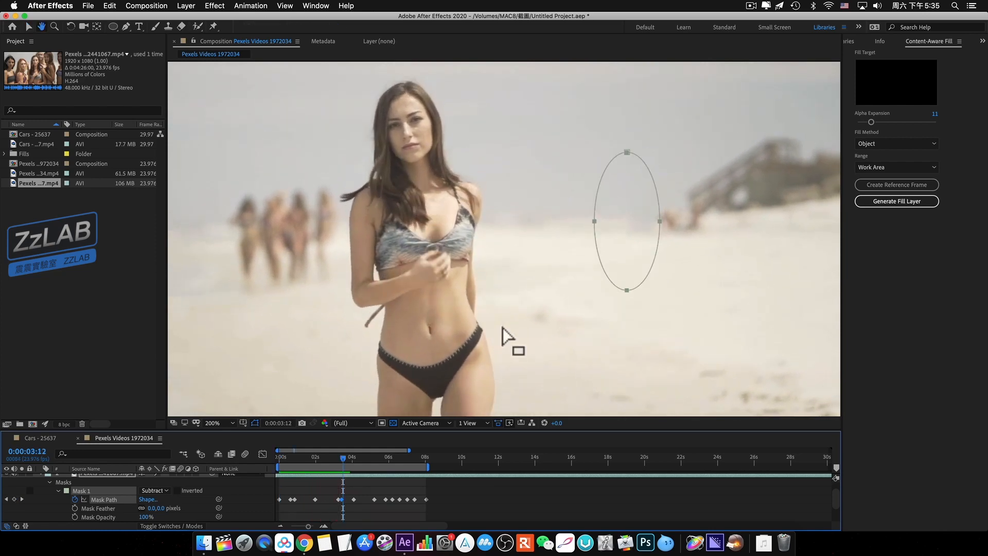
key(comma)
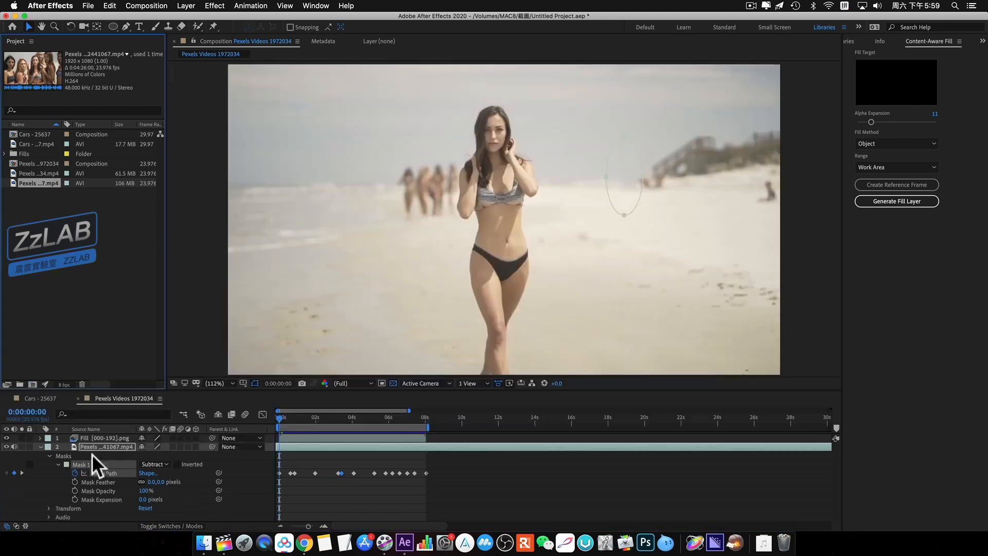
Duplicate the masked beach footage layer, place one copy above the fill layer, and delete Mask 1 from that top copy.
click(93, 448)
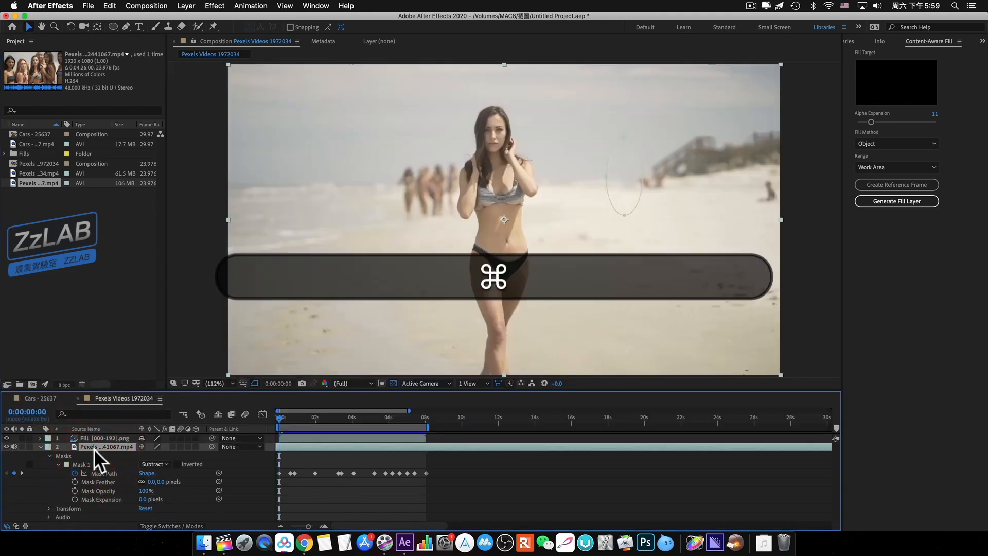
key(super+d)
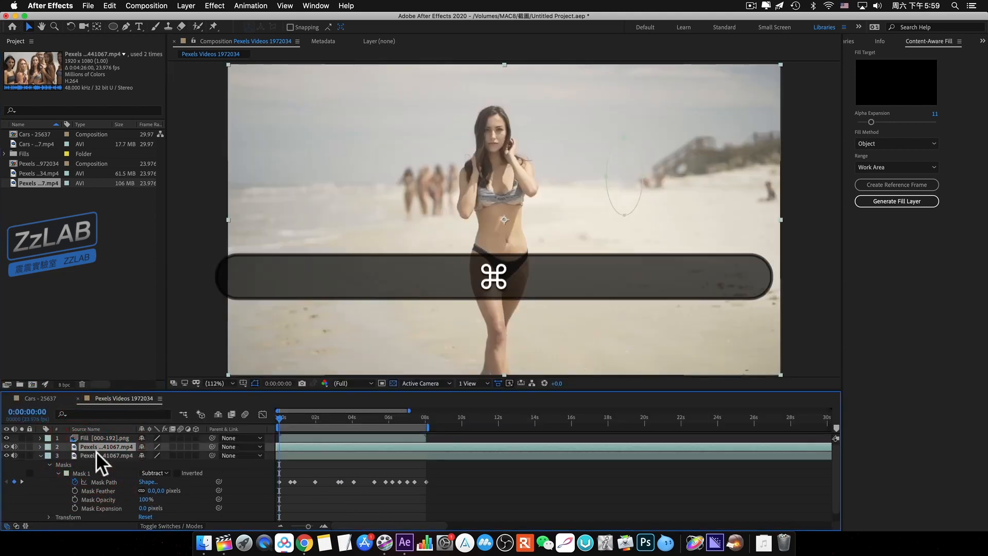
click(94, 454)
drag(94, 453, 95, 437)
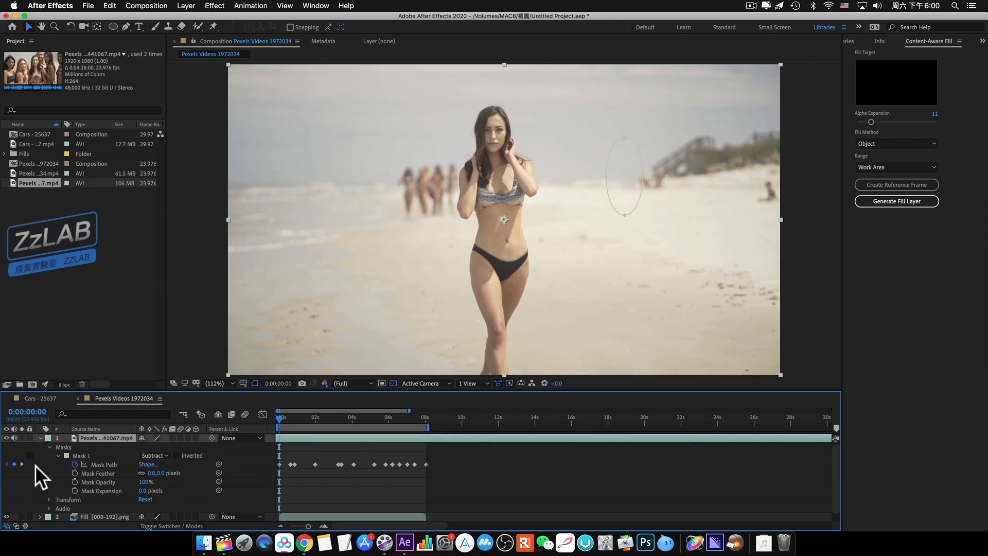
click(87, 455)
key(BackSpace)
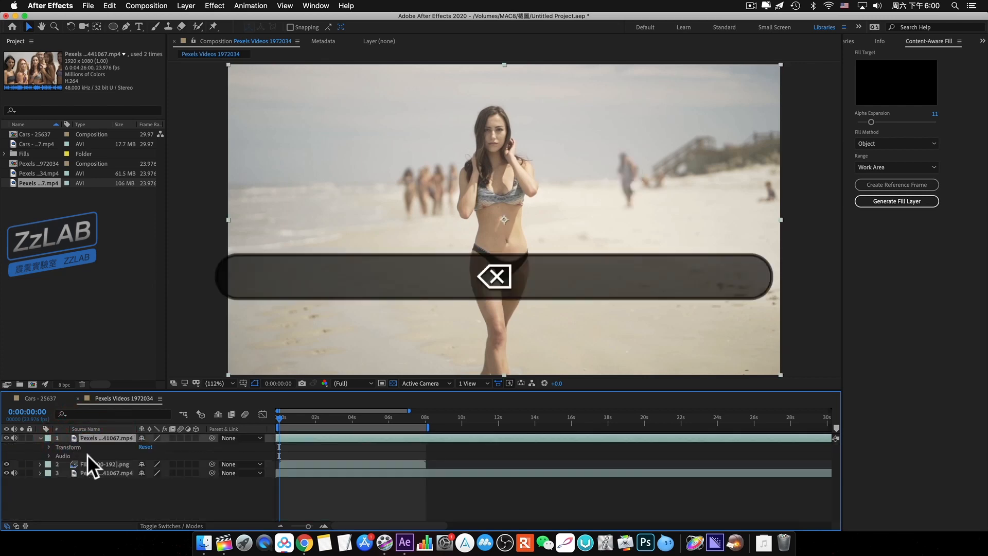
Keyframe the top footage layer's Opacity at 100% at 0:00:00:00 and 0% at 0:00:02:22, and preview the fade.
click(279, 418)
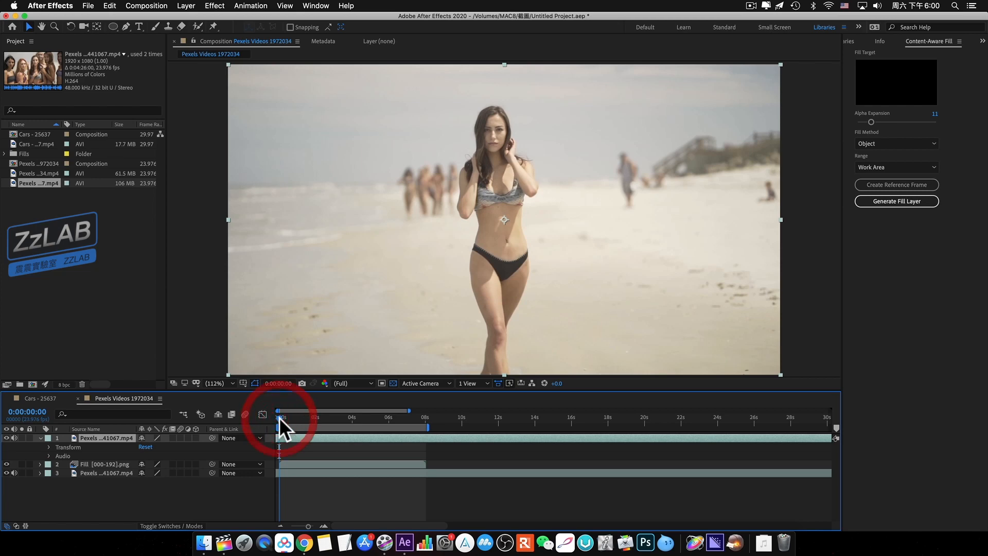
click(49, 446)
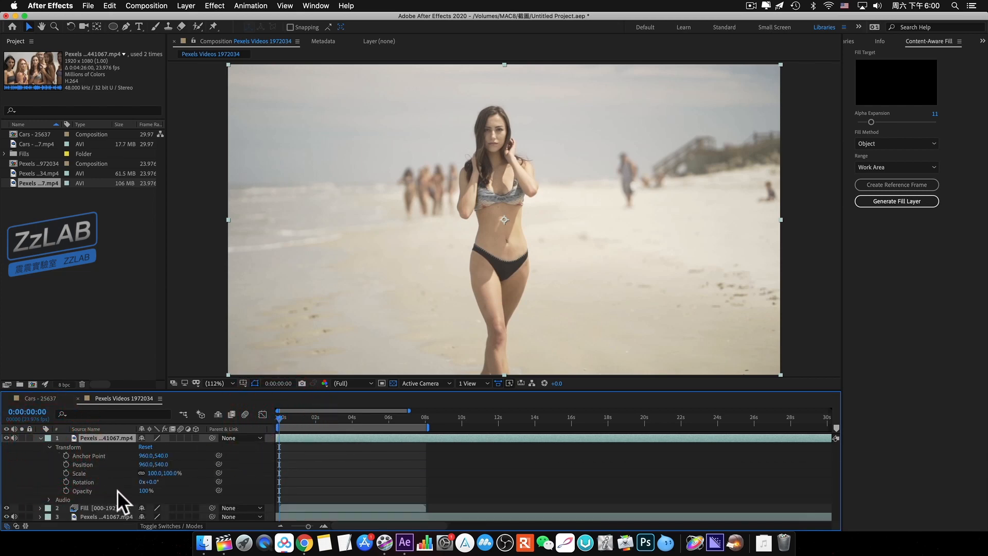
click(66, 491)
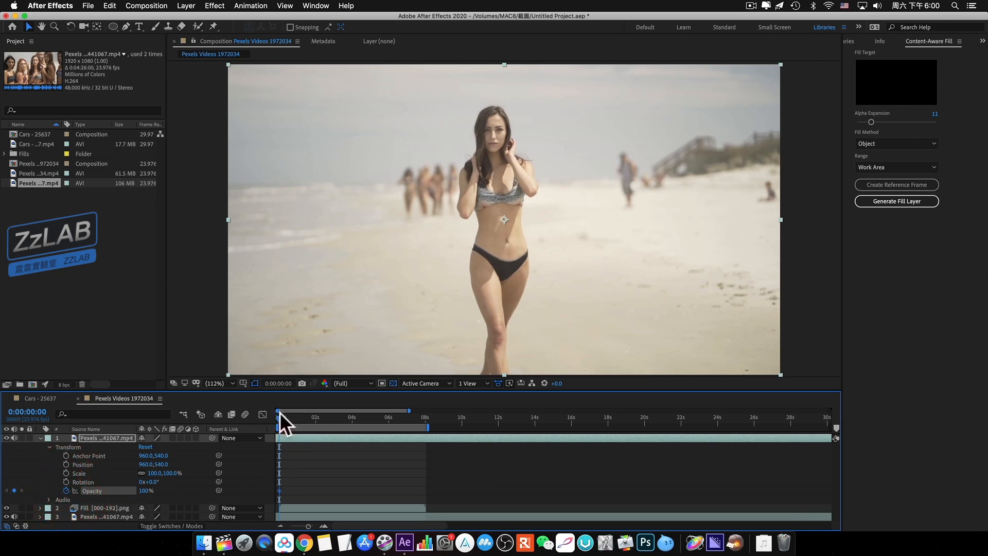
drag(280, 416, 332, 416)
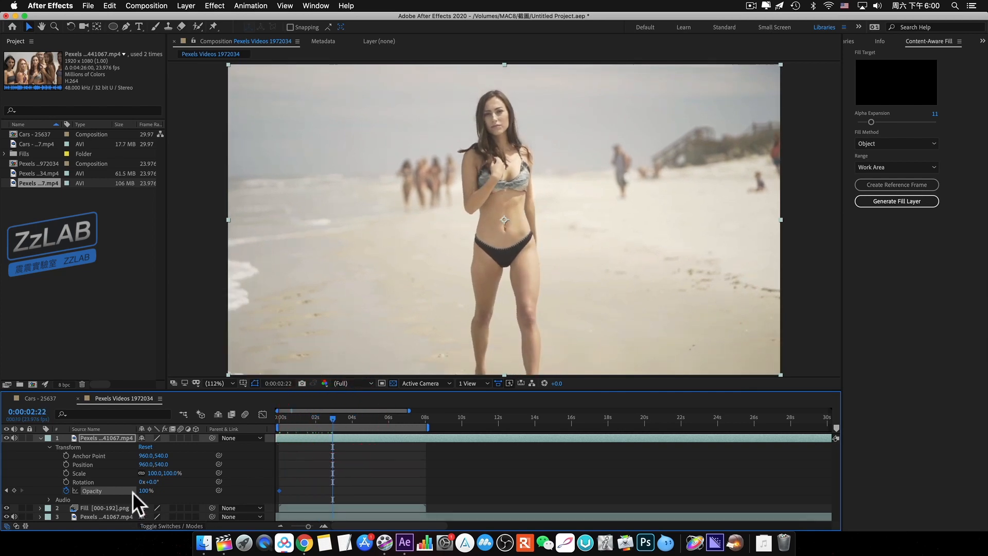
drag(146, 493, 5, 498)
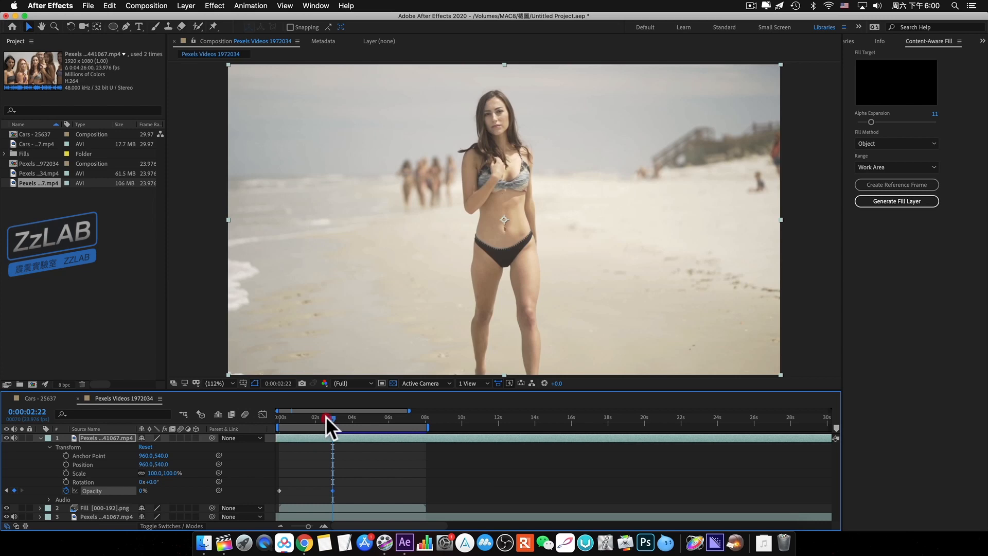
drag(326, 416, 231, 426)
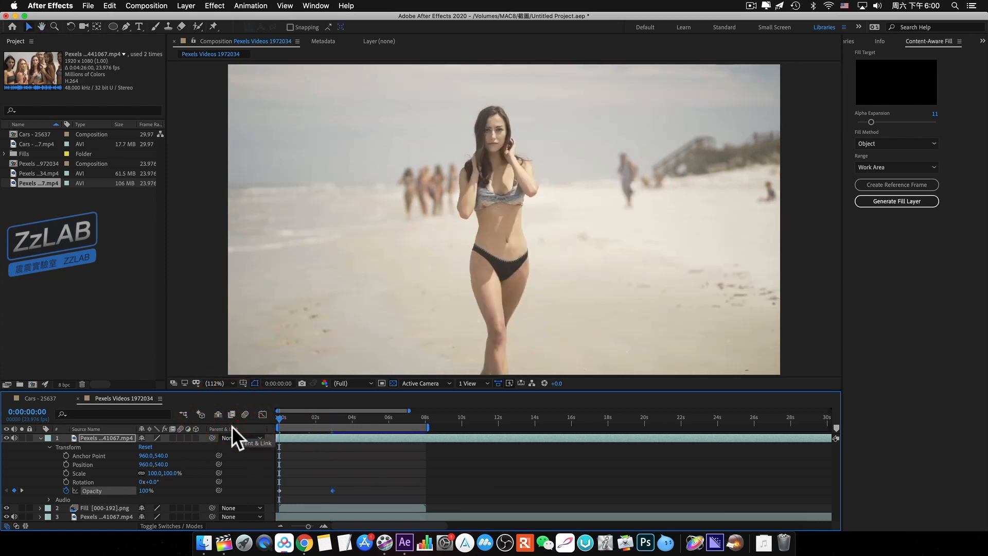
key(space)
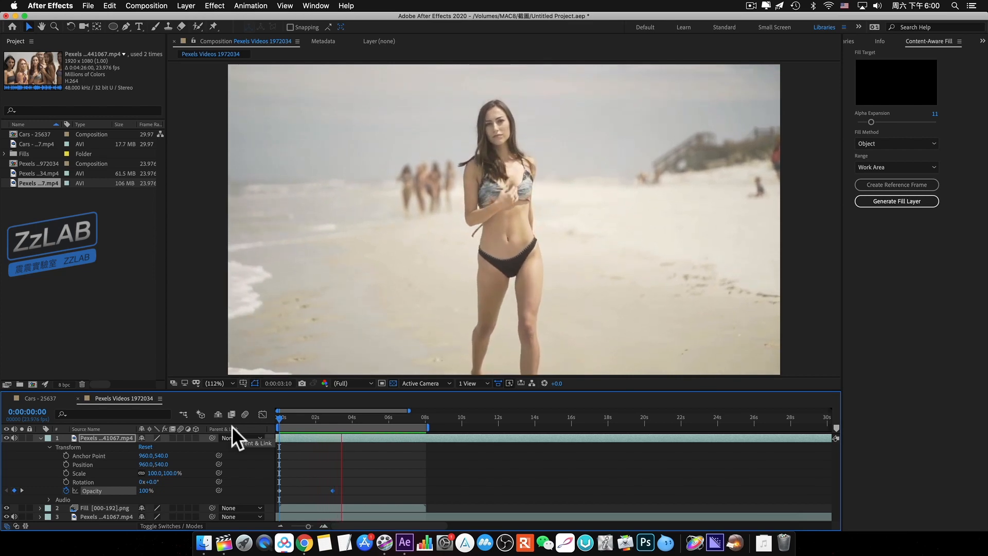
Move the 0% Opacity keyframe to about 4 seconds and play back the slower fade from the start.
click(335, 486)
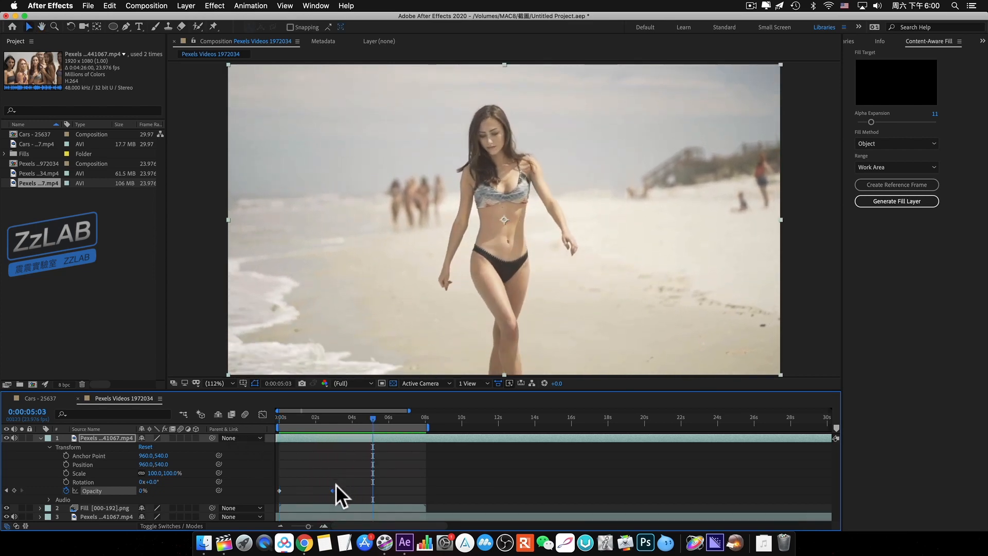
drag(335, 487, 352, 487)
click(296, 418)
key(Home)
key(space)
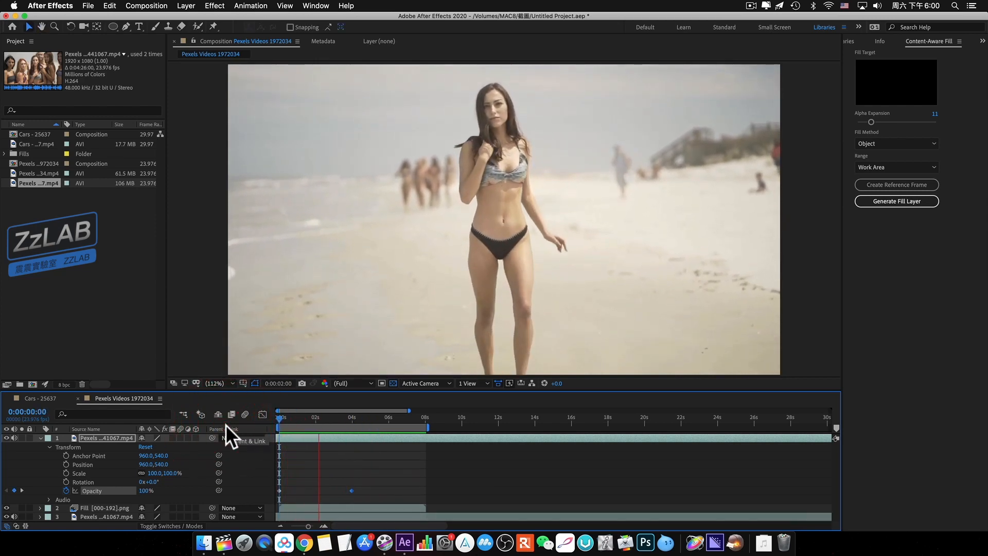
key(space)
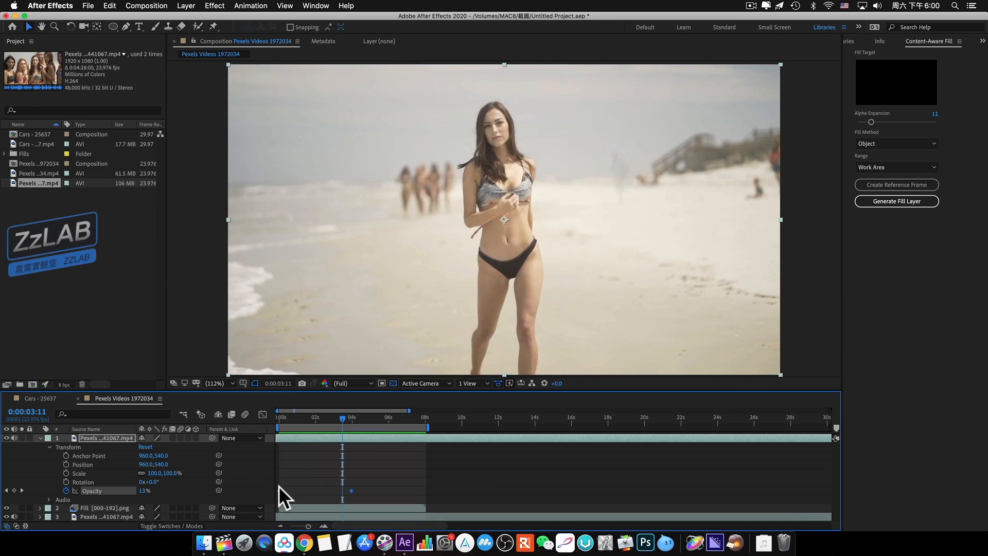
Move the 100% Opacity keyframe to about 2 seconds and play back the shortened fade from the start.
drag(279, 486, 314, 489)
click(279, 416)
key(space)
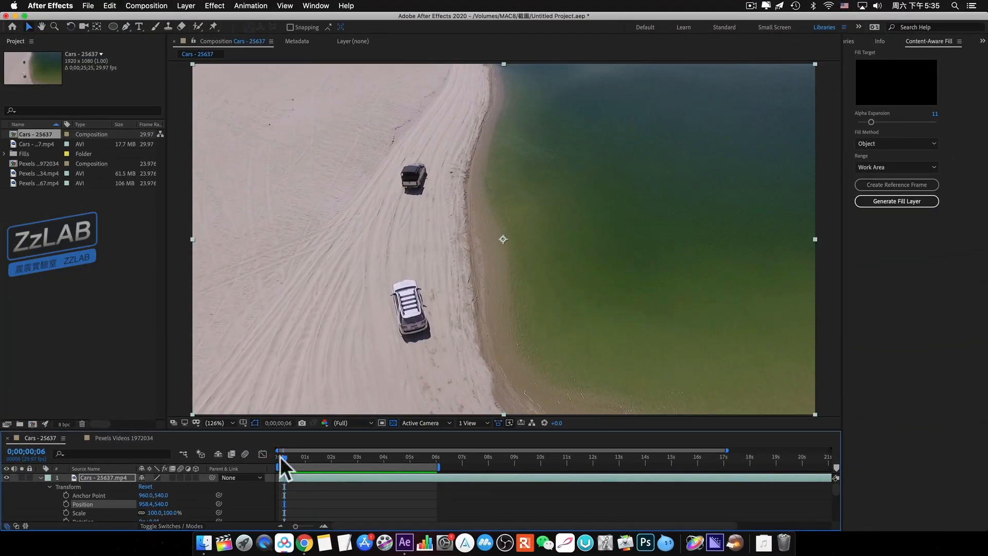
Play back the Cars - 25637 composition from 0;00;00;00 to review the finished car fade-out.
drag(280, 456, 278, 456)
key(space)
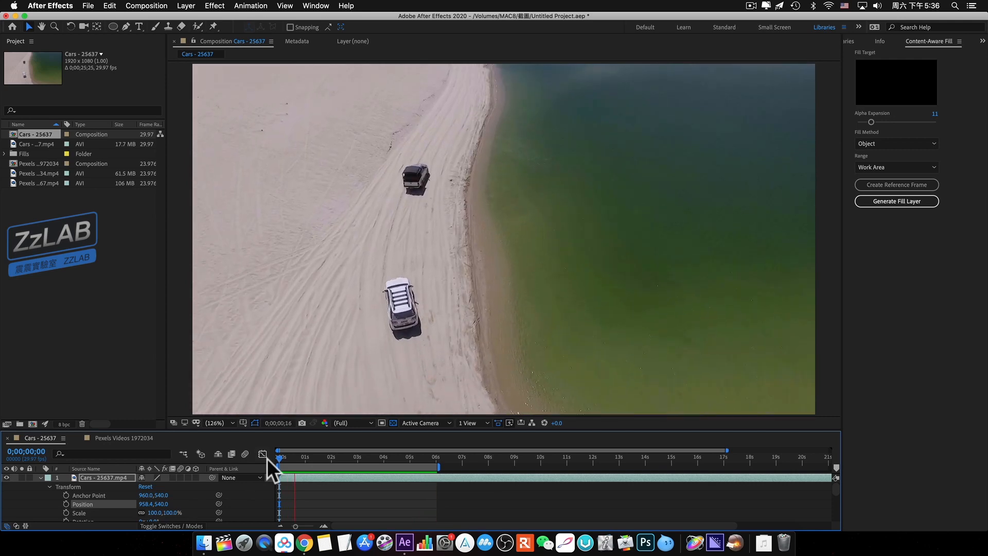
key(space)
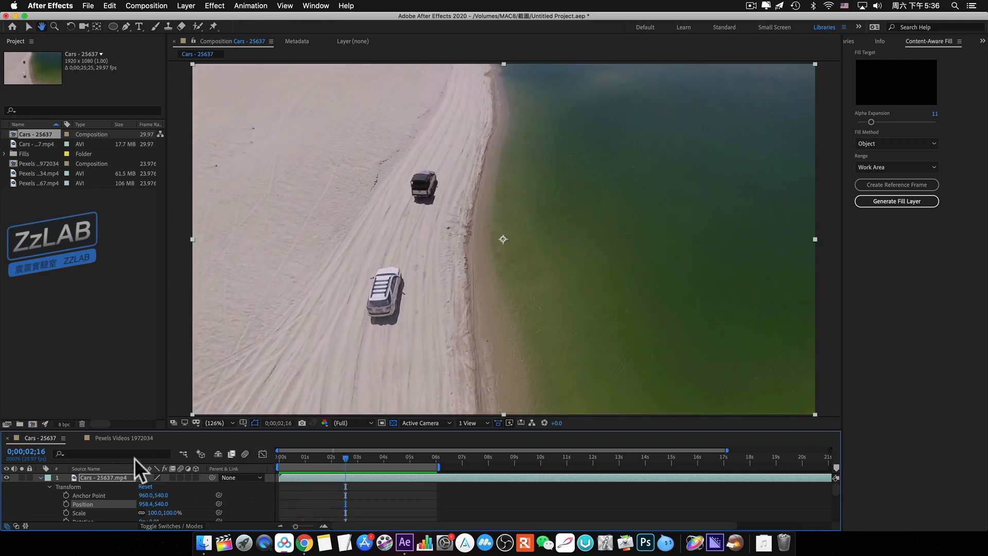
Hide both Cars - 25637.mp4 layers and scrub to 0;00;05;16 to examine the Fill layer on its own.
click(8, 477)
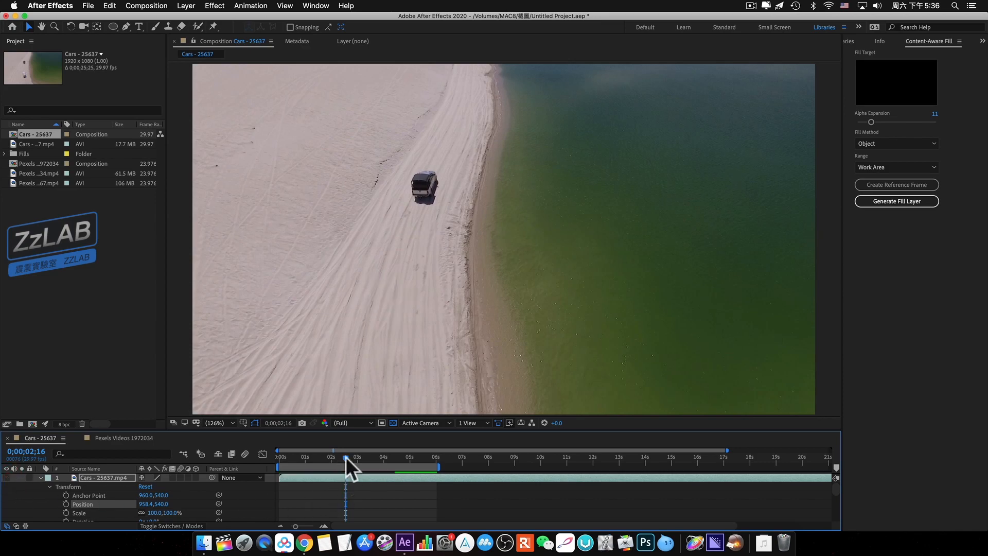
mouse_move(346, 457)
mouse_down()
mouse_move(302, 465)
mouse_move(346, 464)
mouse_up()
scroll(142, 507, down, 4)
click(92, 503)
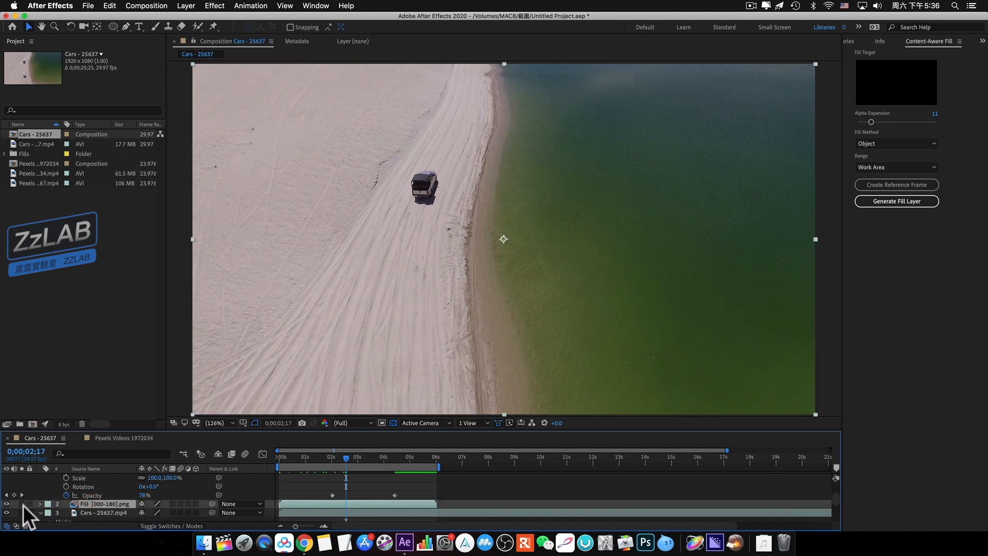
click(6, 513)
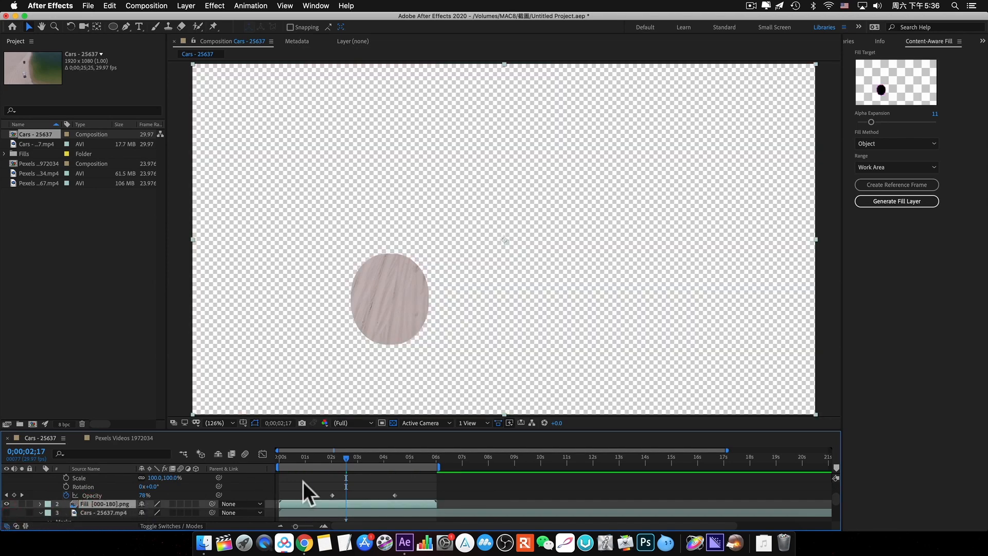
drag(346, 457, 425, 468)
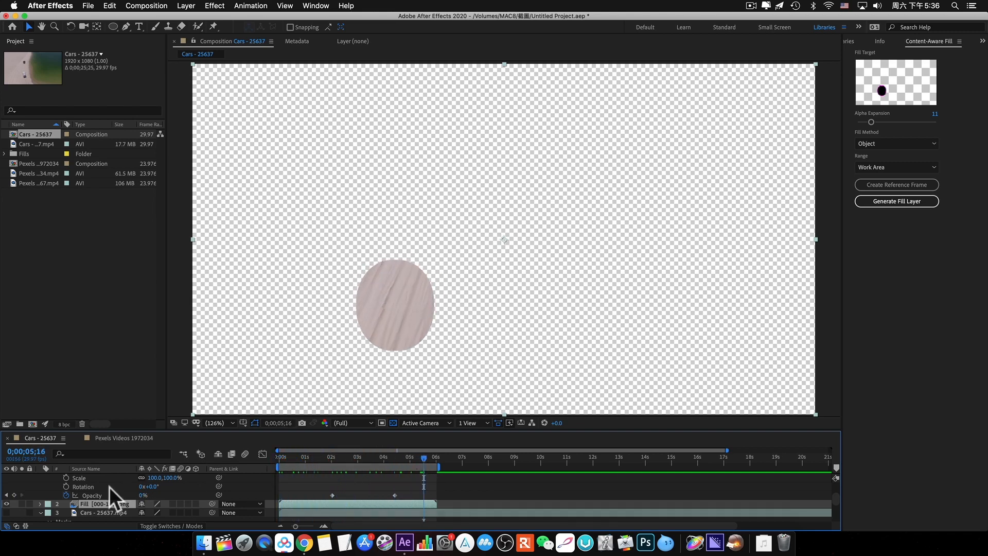
Show the bottom Cars - 25637.mp4 layer again and play back the filled footage from the start.
click(6, 513)
drag(400, 459, 268, 458)
key(space)
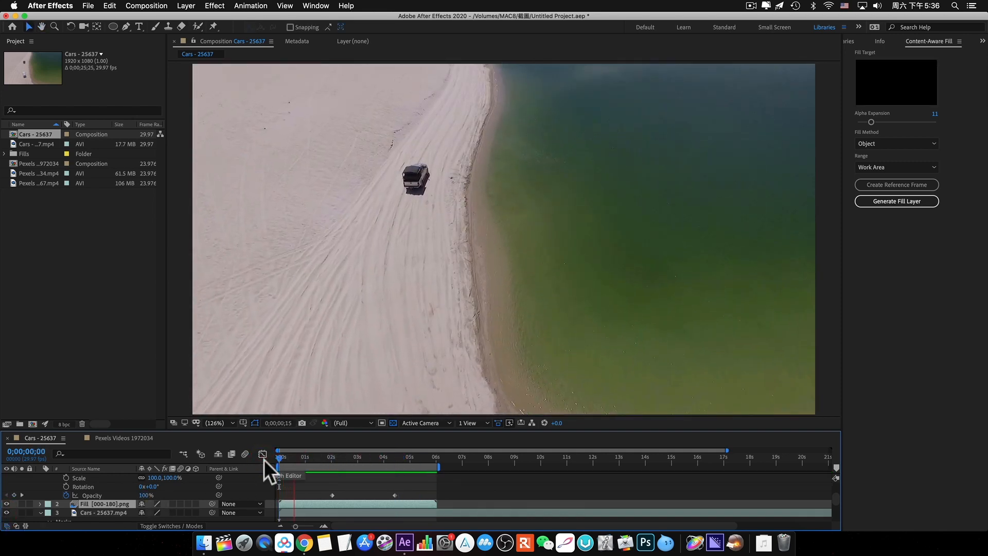
key(space)
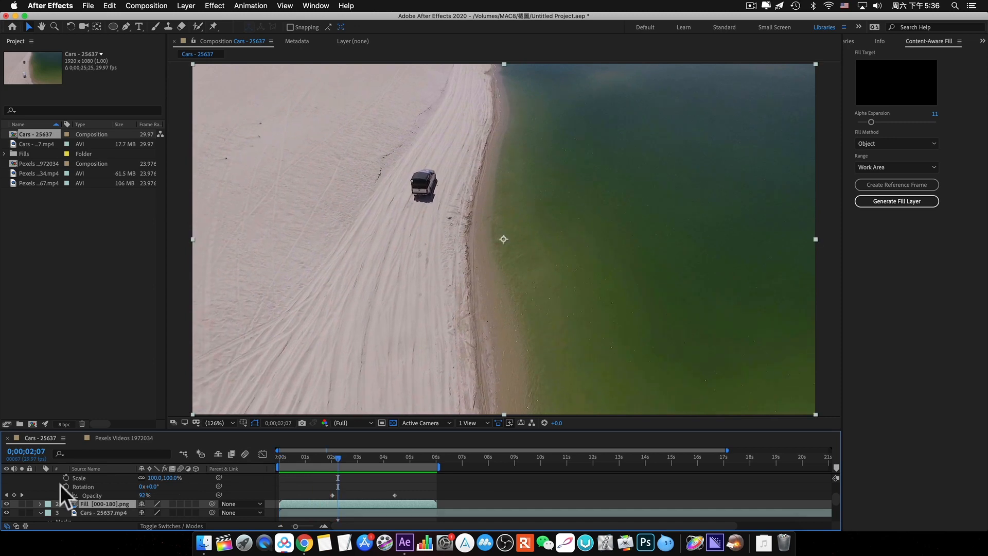
Show the top Cars - 25637.mp4 layer again and scrub to 0;00;05;03 to view the car fading out.
scroll(43, 483, up, 4)
click(6, 478)
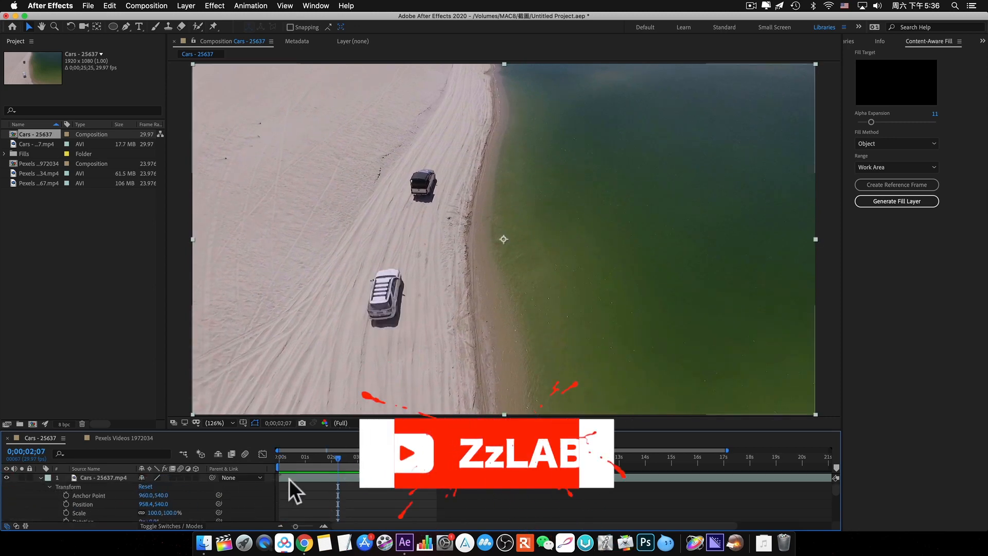
drag(333, 457, 412, 467)
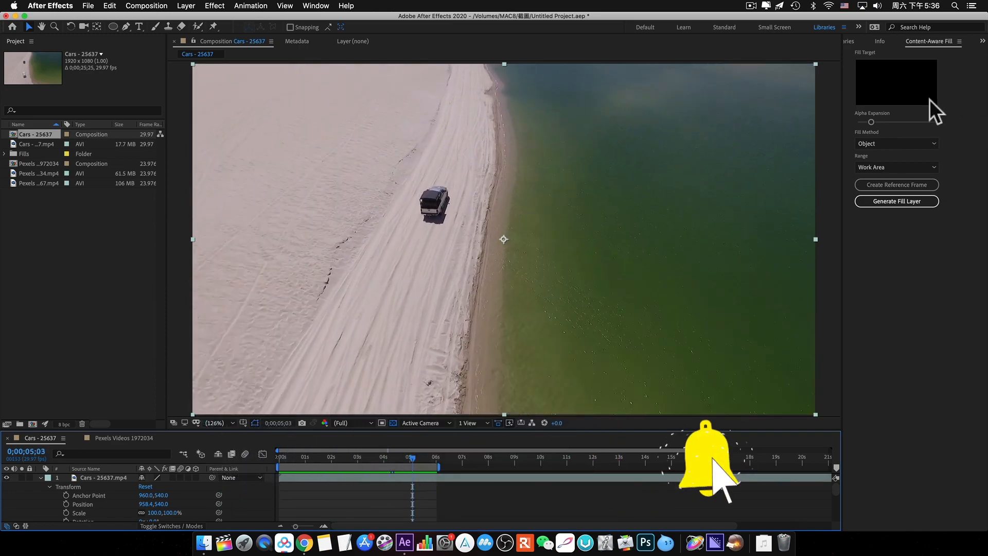